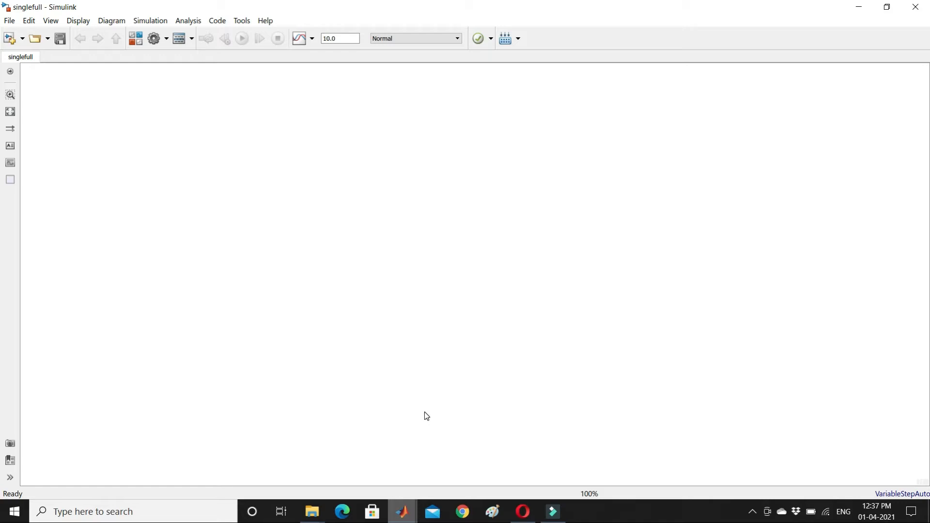
Find the Simscape power electronics Diode block in the block library and add it to the singlefull model.
click(136, 39)
right_click(65, 20)
click(39, 20)
click(67, 18)
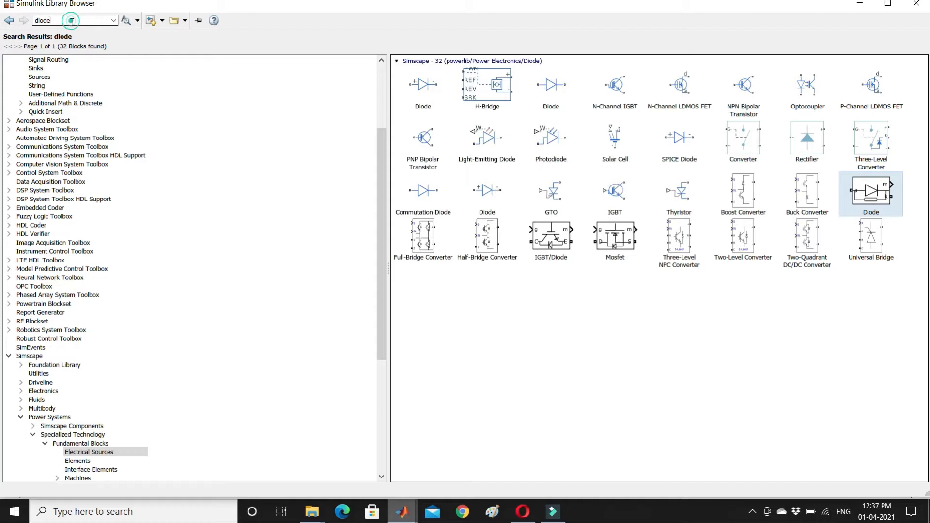
right_click(867, 191)
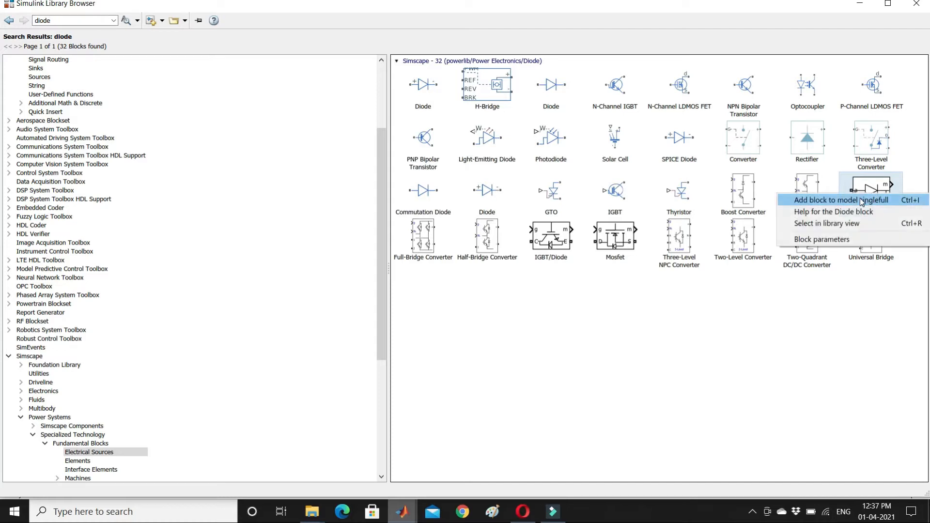
click(841, 200)
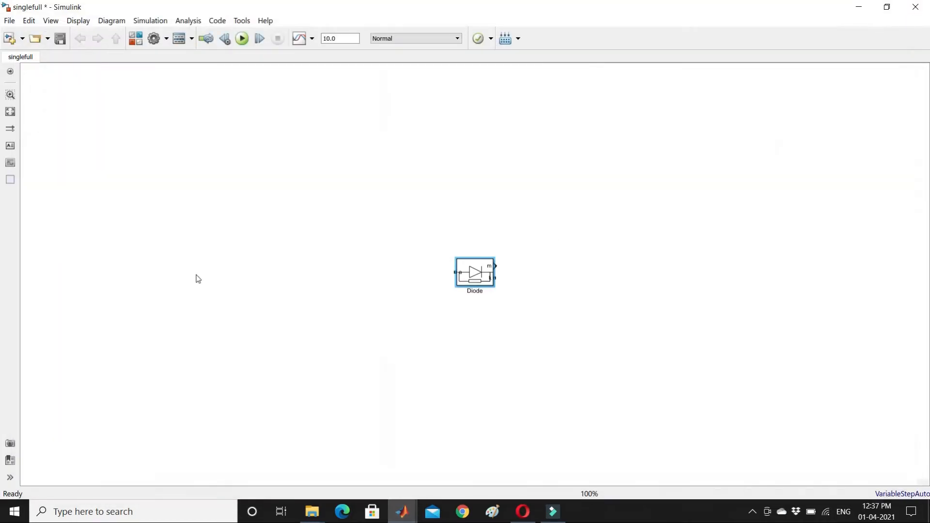
double_click(196, 274)
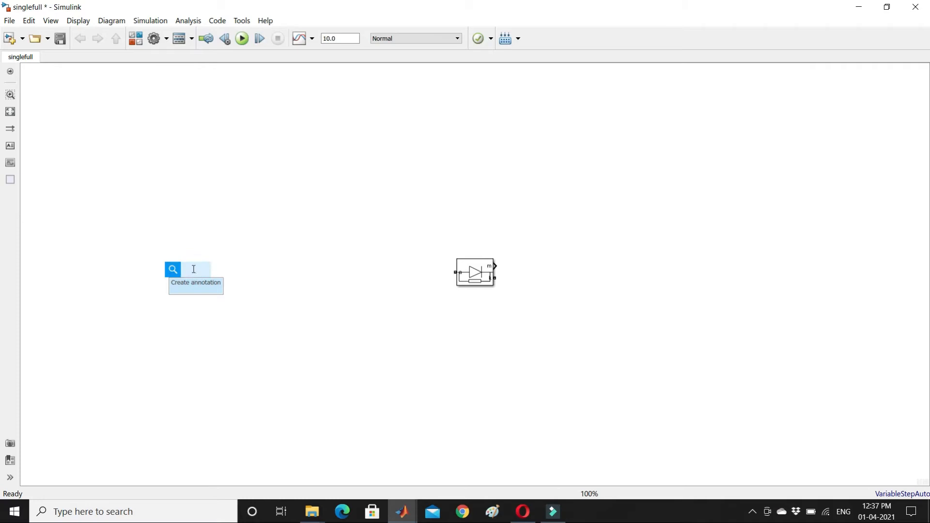
text(Vo)
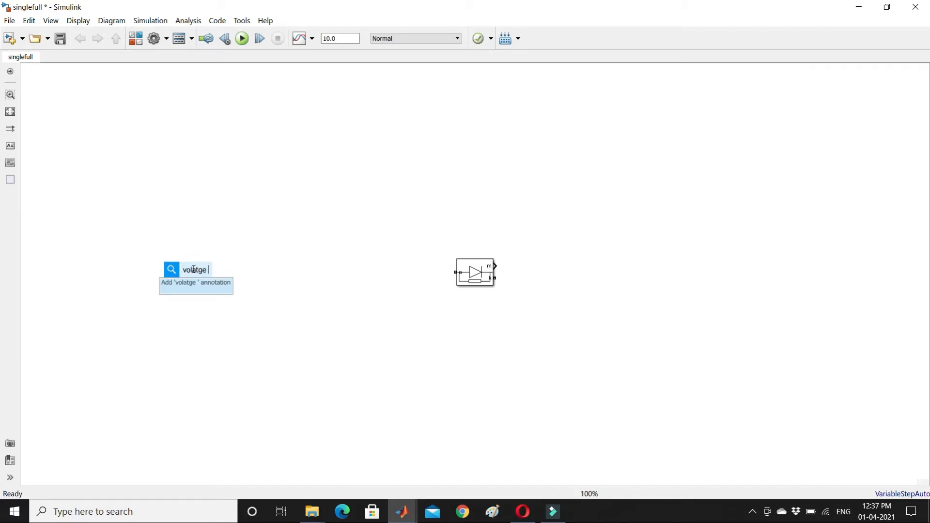
text(l)
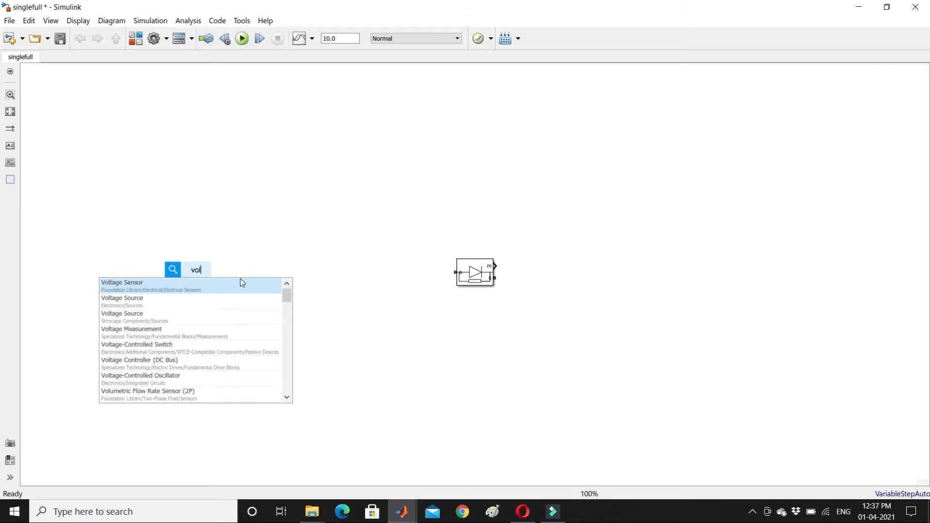
text(tage so)
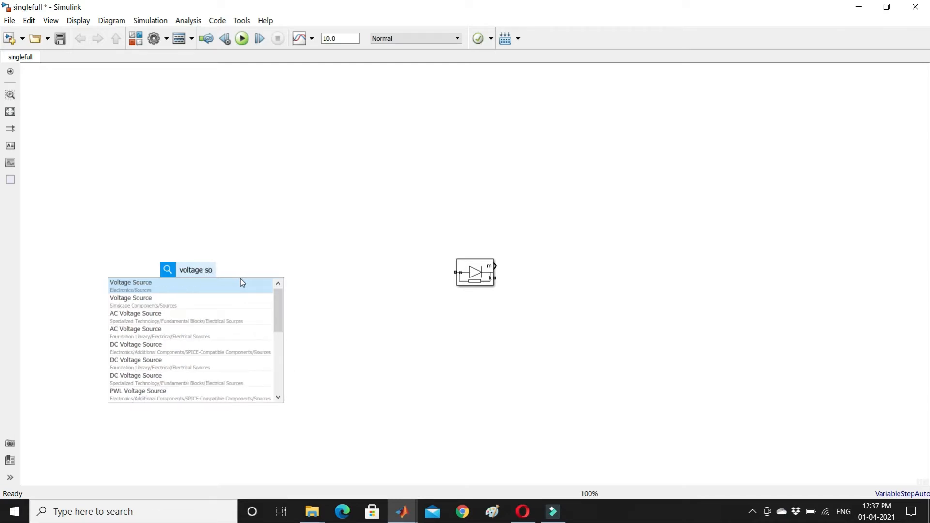
key(Down)
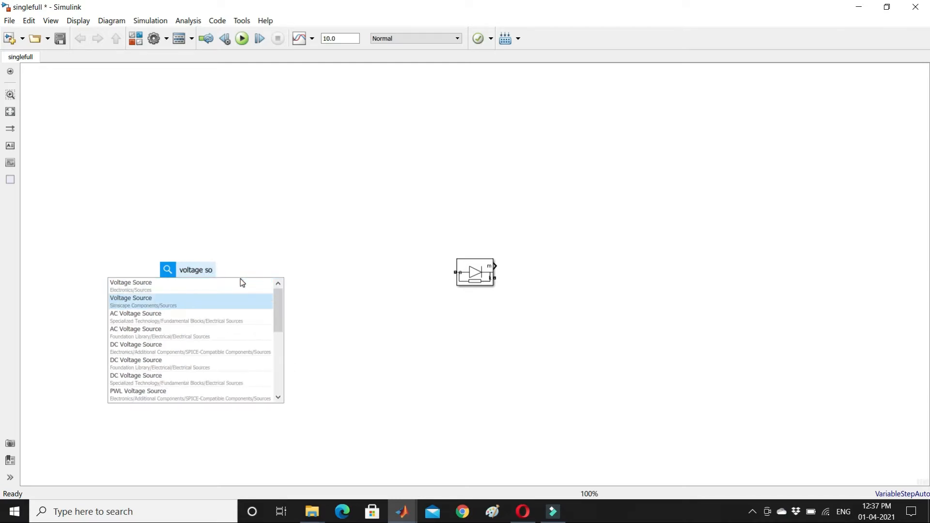
click(240, 280)
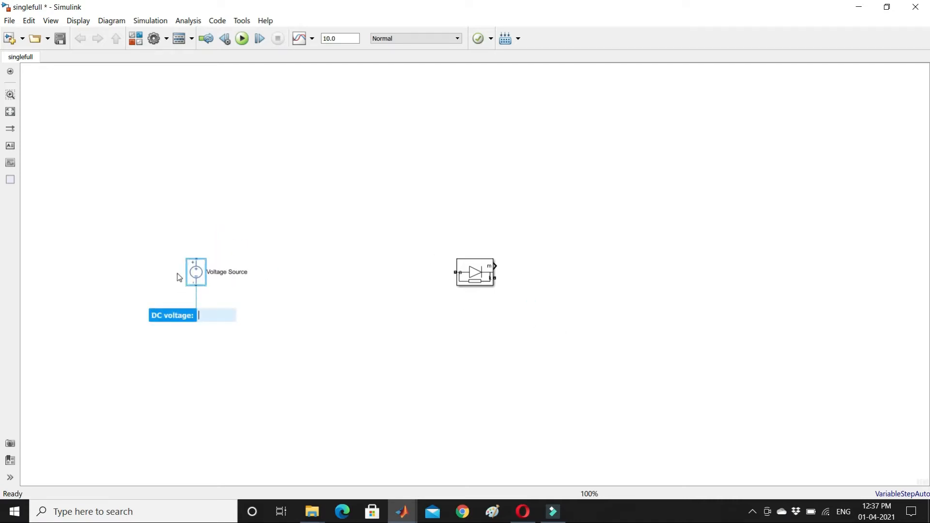
double_click(195, 274)
key(Delete)
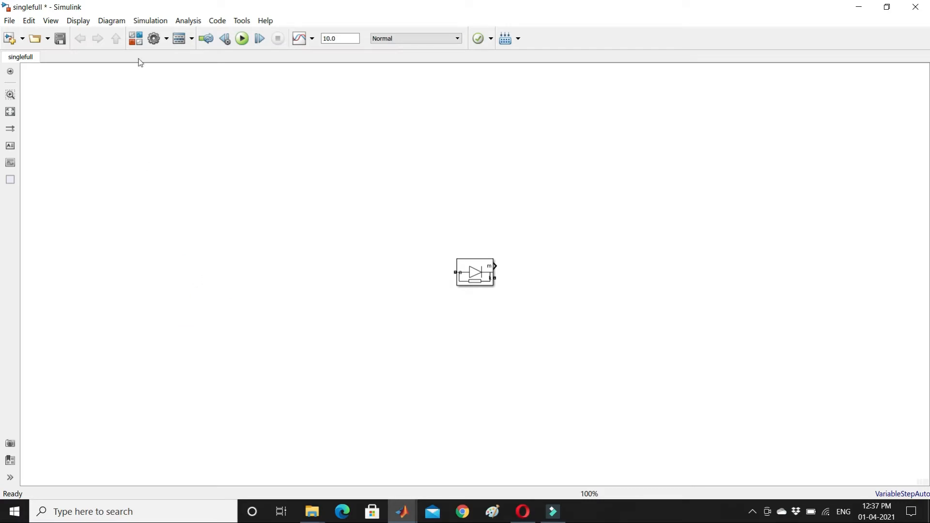
Add an AC Voltage Source from the Power Systems Specialized Technology electrical sources to the model.
click(136, 38)
double_click(48, 21)
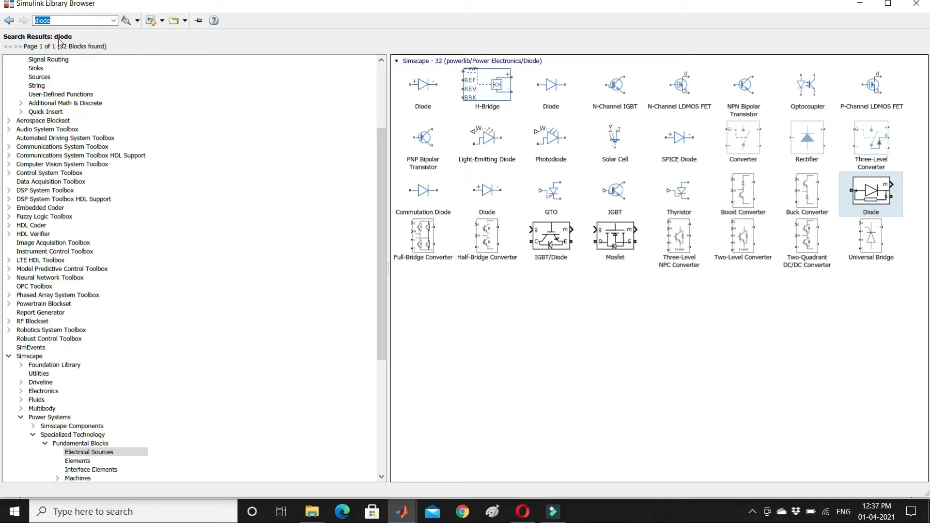
click(29, 356)
double_click(703, 68)
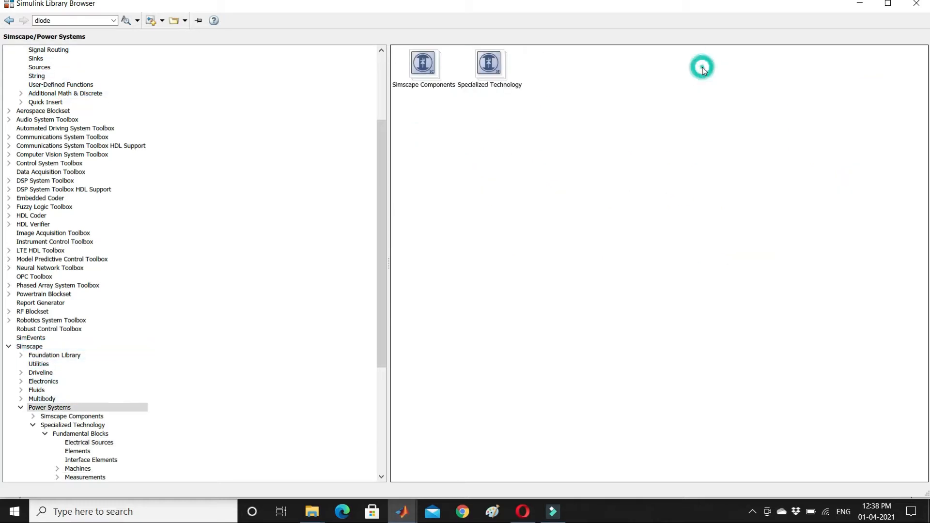
double_click(489, 66)
double_click(646, 63)
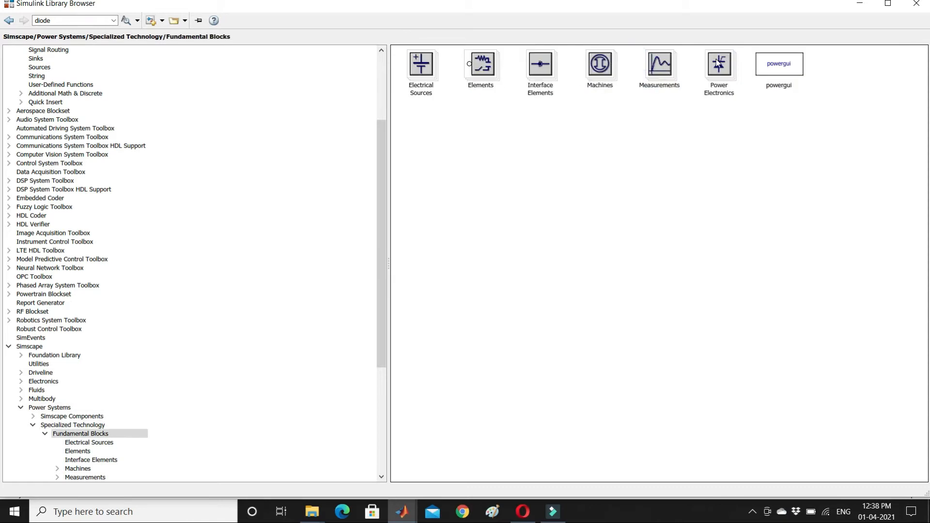
double_click(421, 64)
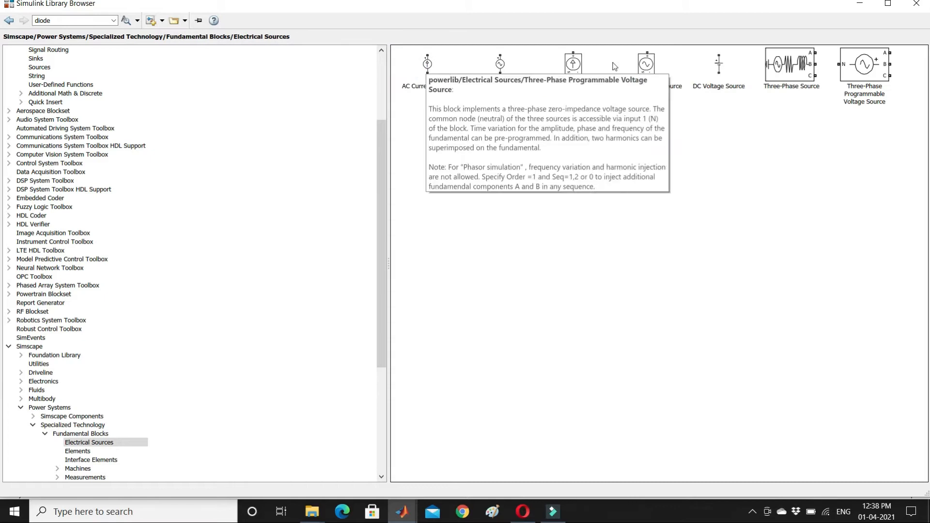
right_click(504, 75)
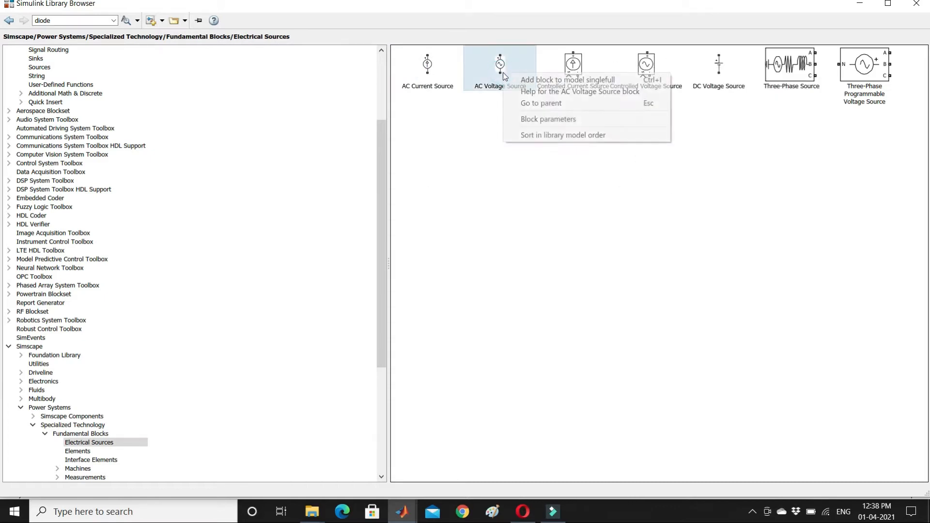
click(511, 80)
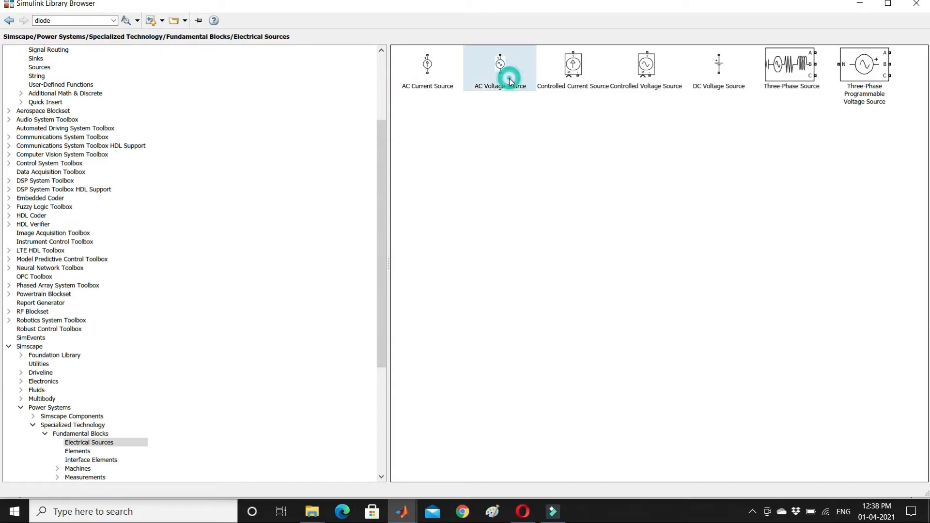
Add a Series RLC Branch from the fundamental Elements library to the model.
click(8, 20)
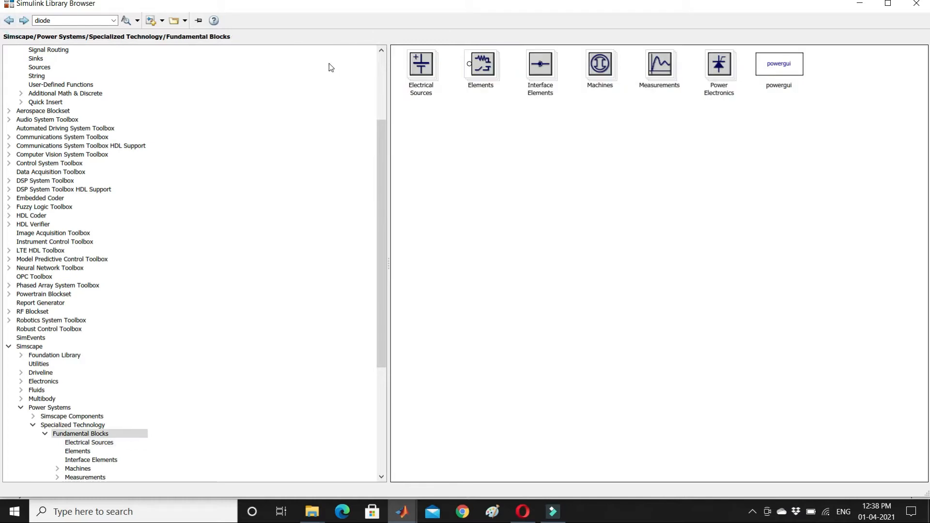
click(485, 72)
double_click(484, 71)
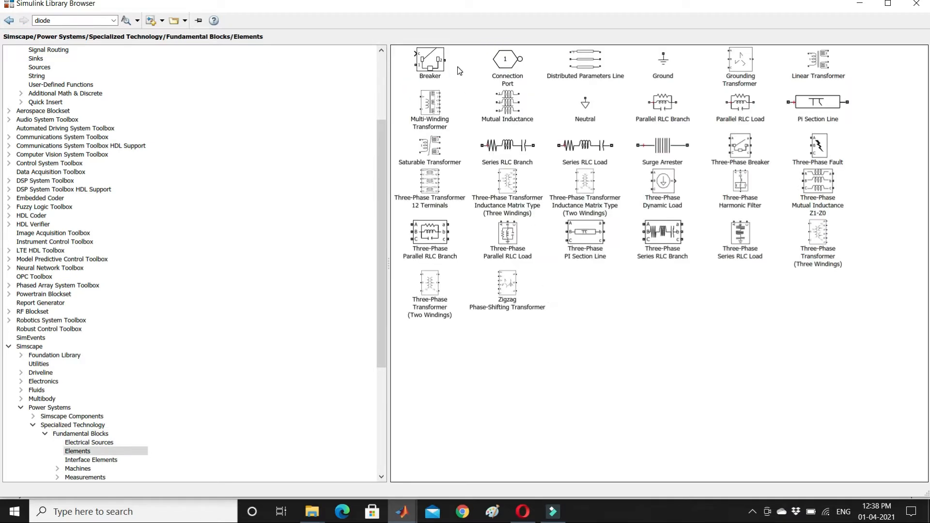
right_click(507, 137)
click(519, 144)
Add a Voltage Measurement block and a Current Measurement block from the Measurements library to the model.
click(8, 20)
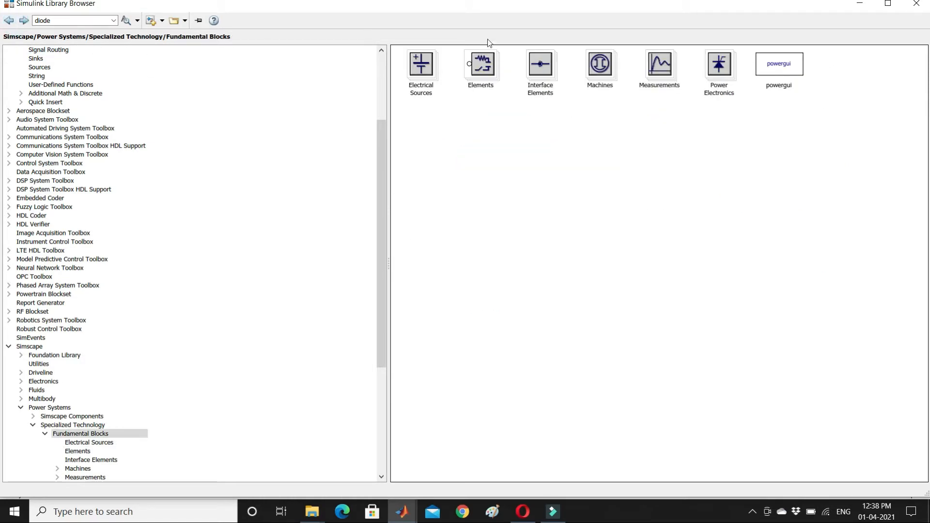
double_click(672, 70)
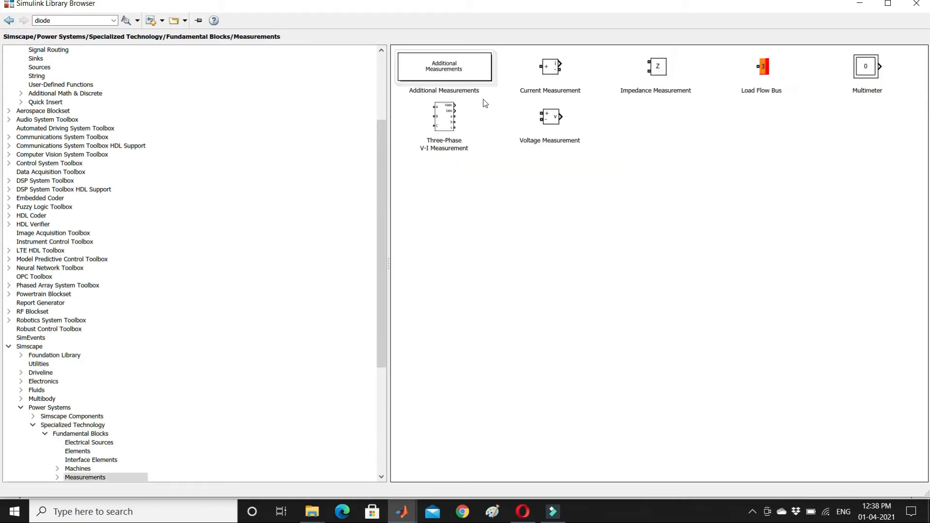
right_click(543, 125)
click(556, 130)
click(556, 69)
right_click(553, 65)
click(564, 72)
Add a second Diode and a Thyristor from the Power Electronics library to the model.
click(8, 21)
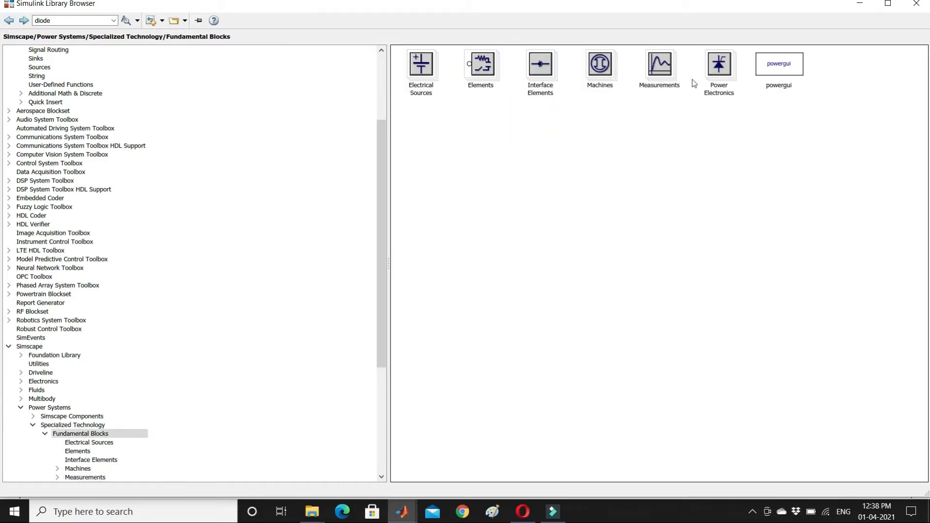
double_click(711, 78)
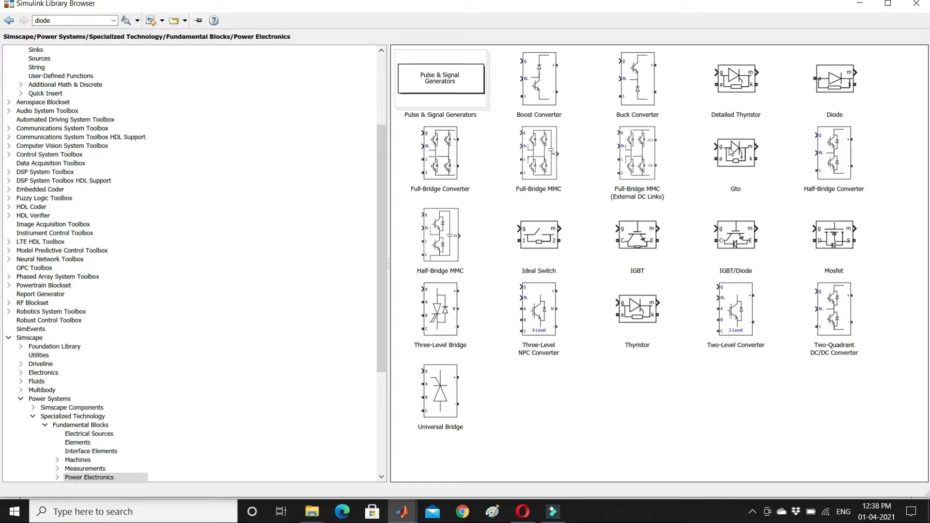
click(800, 86)
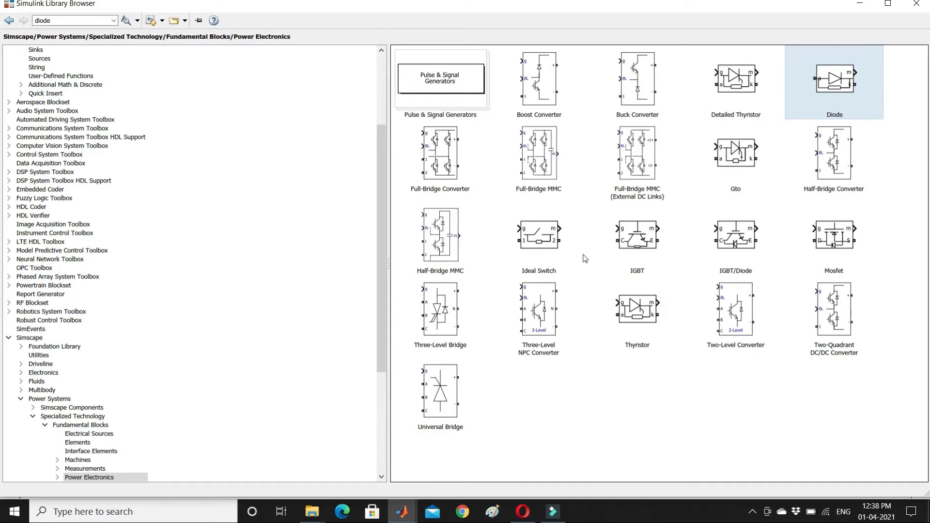
click(739, 439)
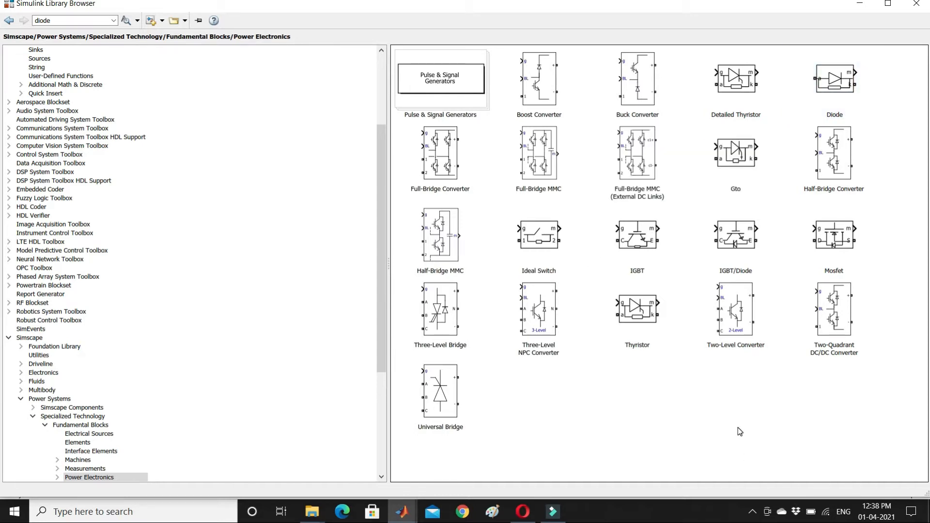
right_click(618, 304)
click(627, 305)
Search the block library for "pulse" and add the Simulink Pulse Generator to the model.
click(89, 20)
text(pulse)
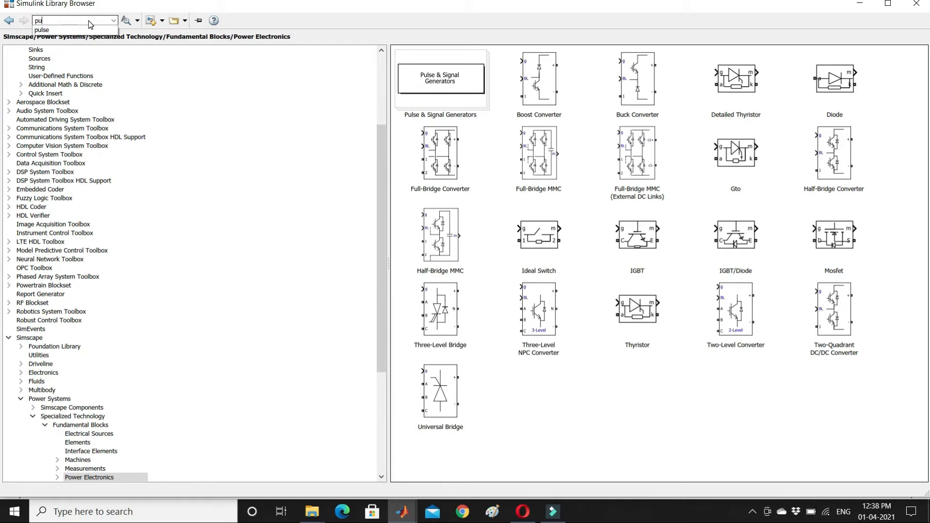
key(Return)
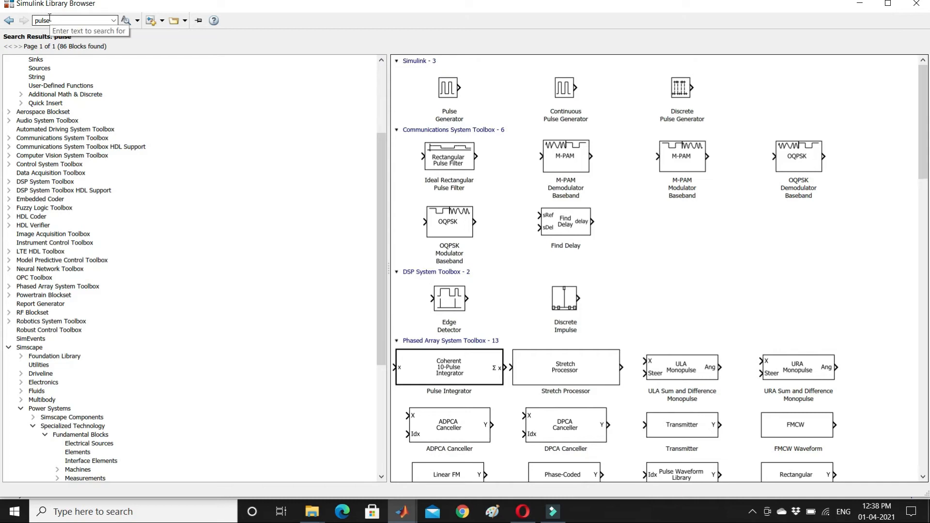
double_click(49, 20)
click(438, 92)
right_click(438, 91)
click(471, 105)
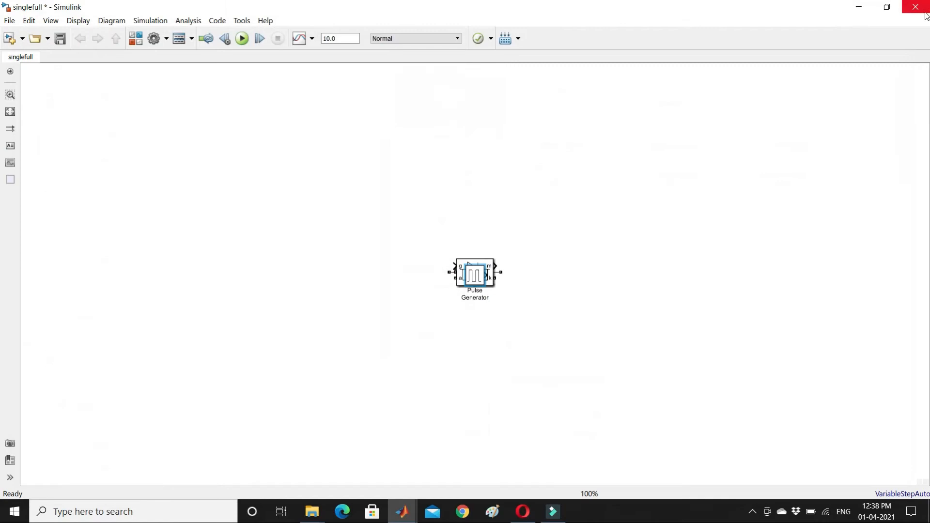
Spread the stacked blocks apart across the canvas and place the AC Voltage Source to the left of the diodes.
drag(475, 275, 500, 362)
drag(475, 269, 423, 174)
drag(474, 271, 707, 261)
drag(475, 272, 397, 298)
click(163, 312)
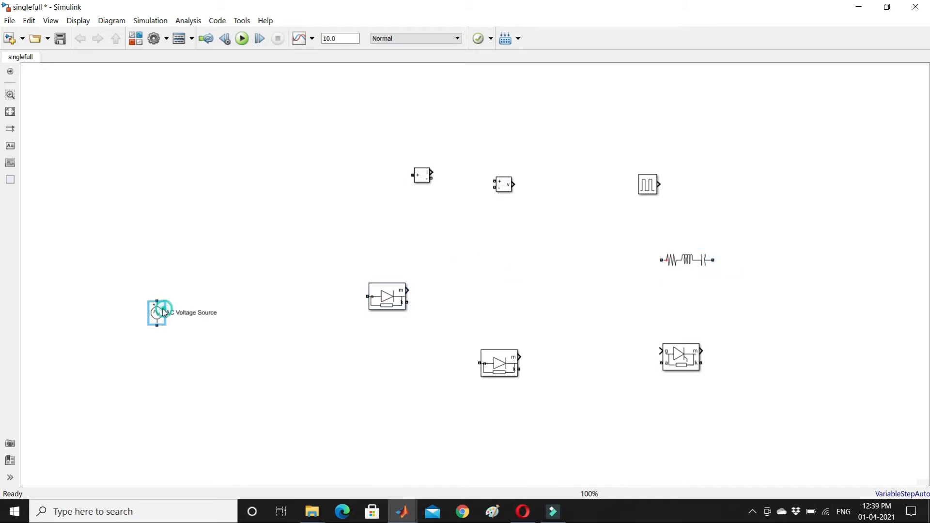
drag(151, 323, 222, 293)
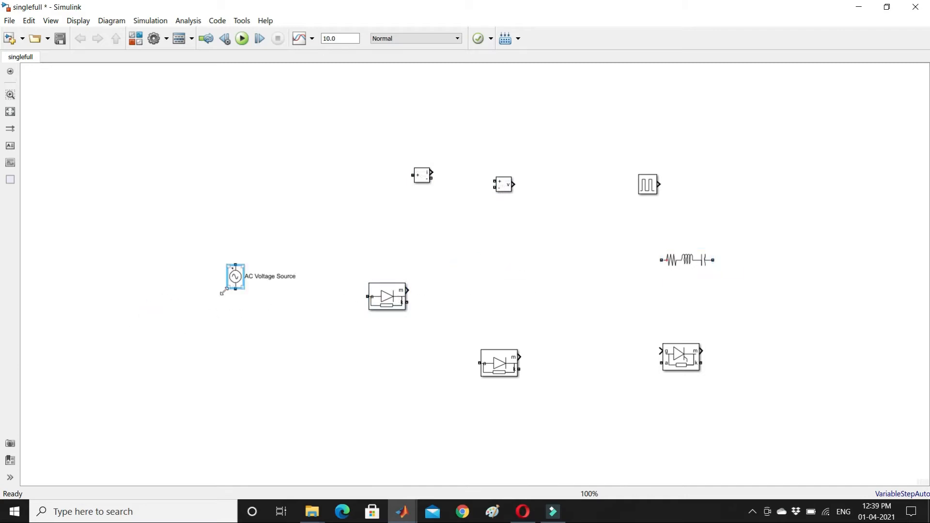
Rotate one diode to point upward and copy it into a two-by-two bridge of four, deleting the spare horizontal diode.
click(389, 288)
key(ctrl+r)
key(ctrl+r)
key(ctrl+r)
drag(386, 297, 359, 307)
drag(349, 231, 463, 320)
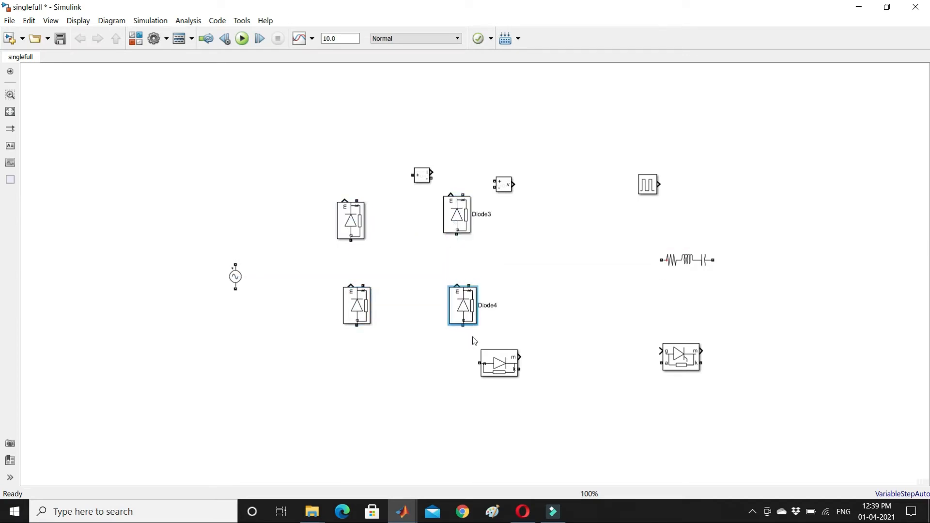
click(499, 363)
key(Delete)
Turn off the measurement port on all four bridge diodes.
double_click(362, 316)
click(426, 431)
click(457, 468)
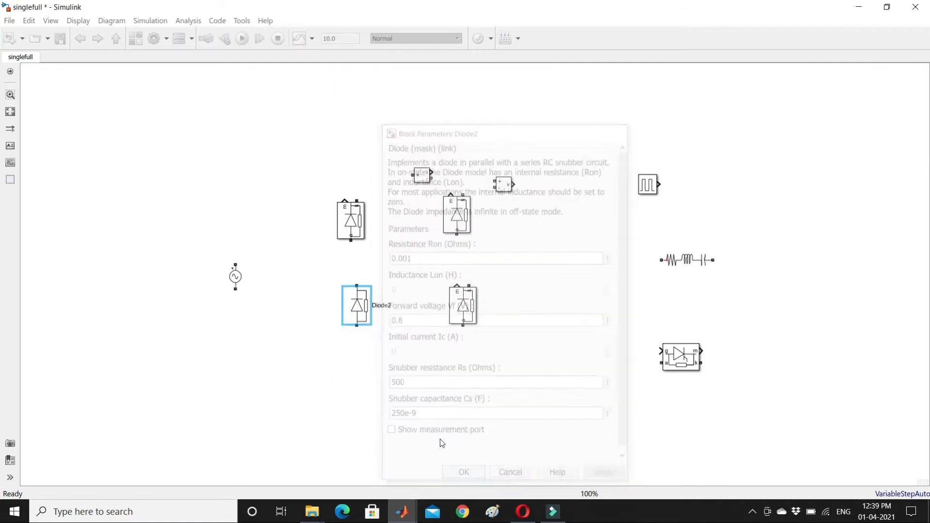
double_click(353, 228)
click(424, 349)
click(455, 397)
double_click(451, 219)
click(487, 343)
click(562, 387)
click(465, 312)
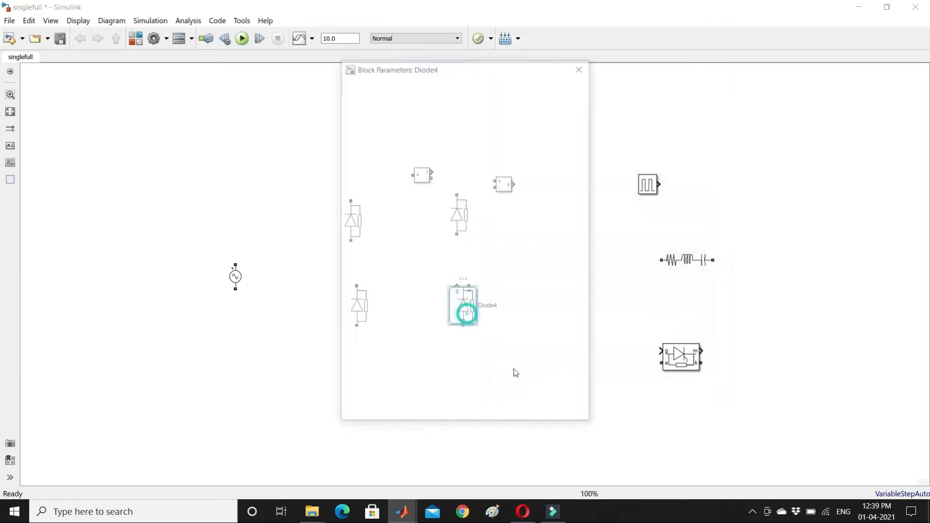
click(549, 435)
click(563, 478)
Add a Simulink Sinks Scope block and place it above and to the right of the Series RLC Branch.
double_click(709, 223)
text(scope)
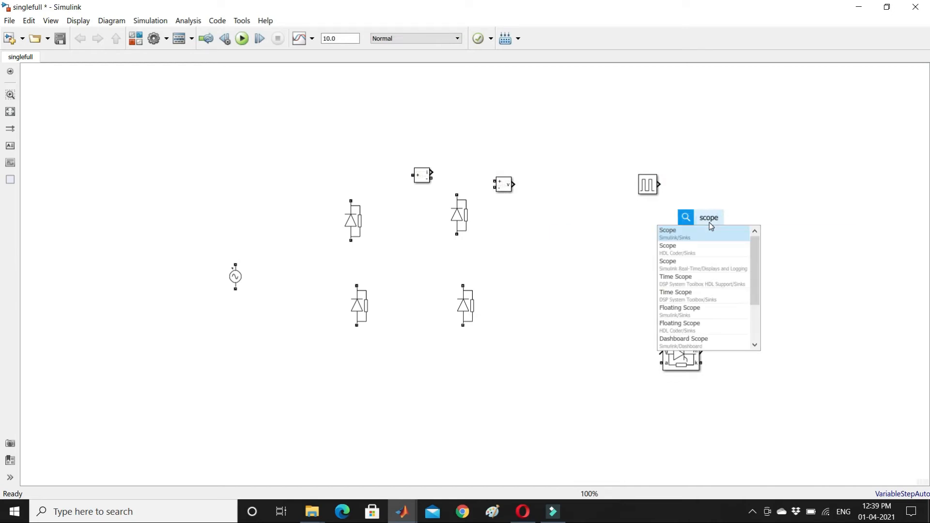
key(Return)
drag(709, 224, 764, 170)
Place the Pulse Generator and Thyristor side by side above the Scope, with the pulse feeding the gate, and comment both blocks out.
drag(652, 183, 715, 93)
drag(681, 363, 763, 103)
drag(670, 86, 809, 115)
mouse_move(814, 110)
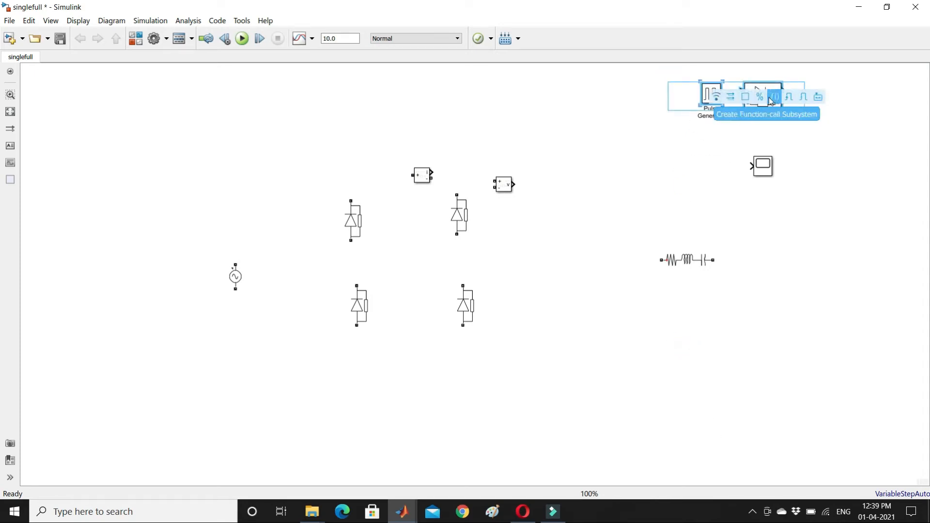
click(720, 179)
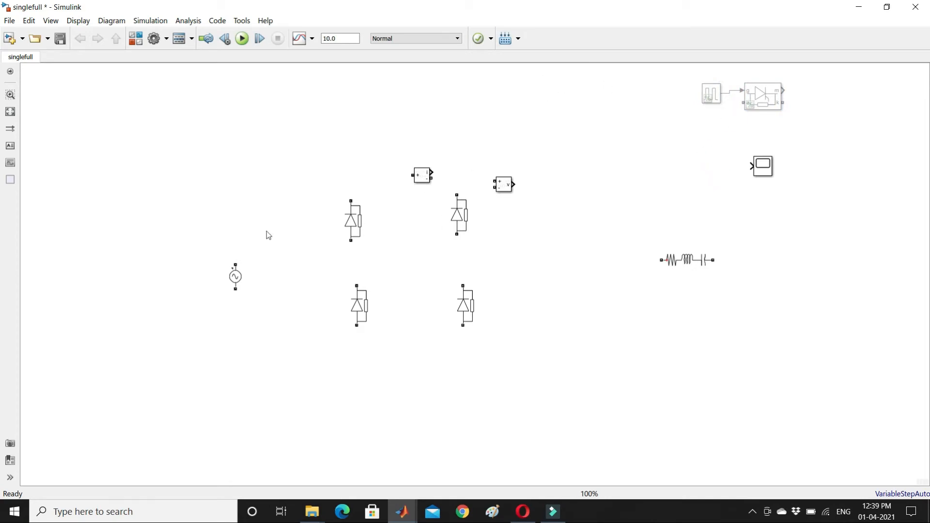
Align the diode legs, wire the four diodes into a bridge joined at both ends, and move the measurement blocks to the load side.
drag(235, 277, 244, 267)
drag(359, 289, 353, 243)
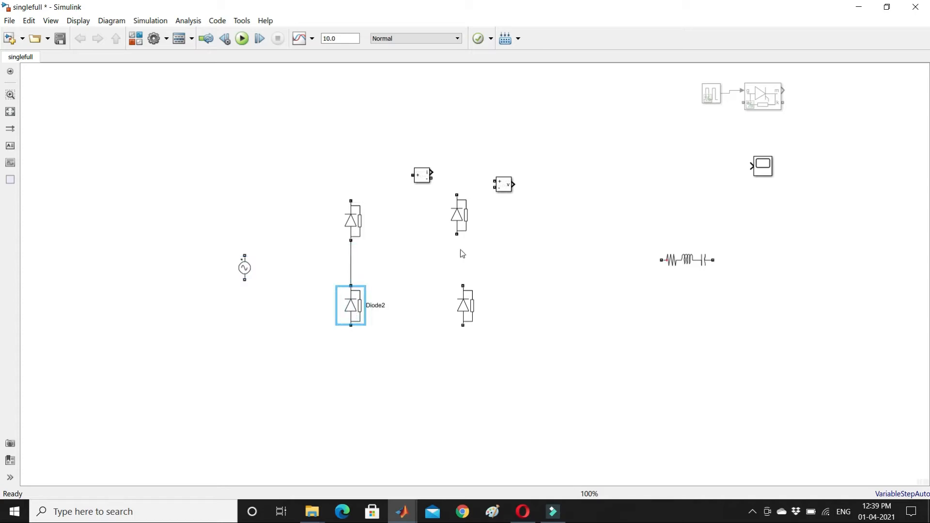
drag(466, 304, 457, 303)
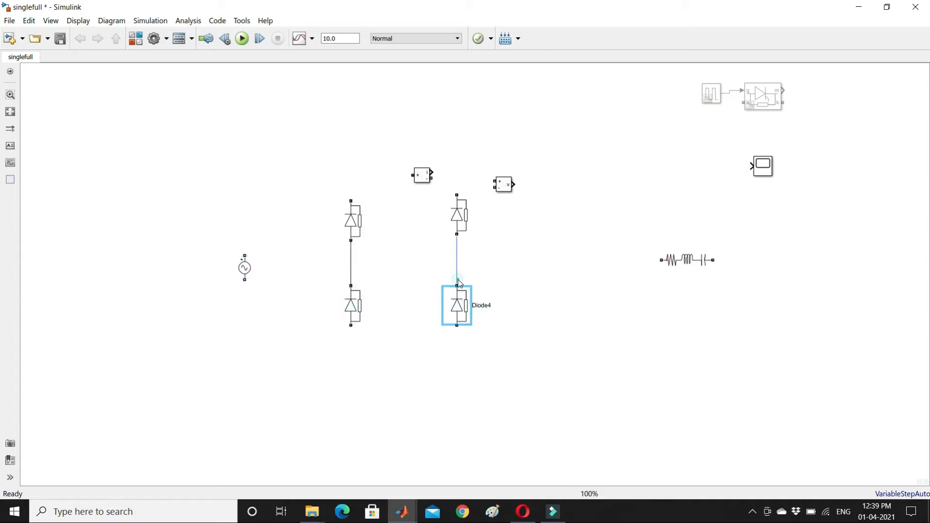
drag(351, 325, 457, 325)
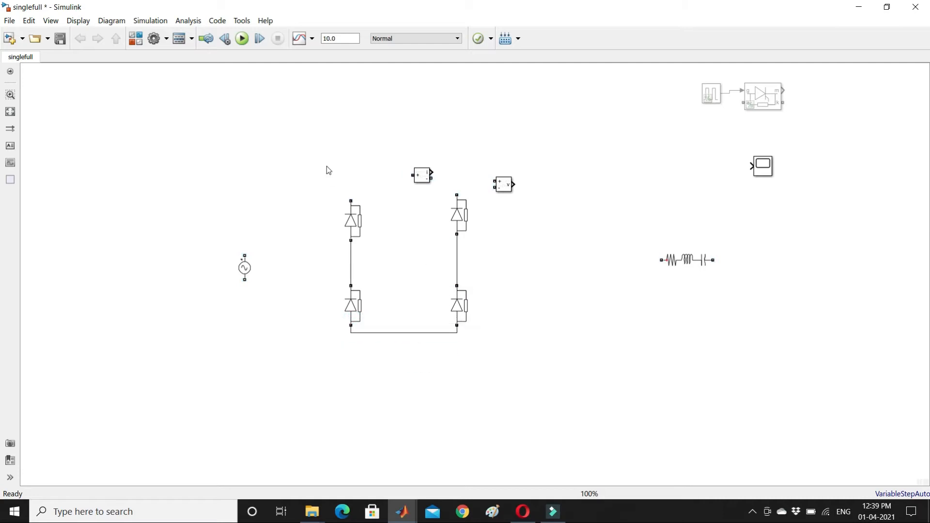
drag(348, 196, 537, 214)
drag(501, 183, 598, 279)
Wire the AC Voltage Source's two terminals to the midpoints of the two diode legs.
click(245, 266)
drag(245, 255, 351, 247)
mouse_move(245, 280)
mouse_down()
mouse_move(436, 266)
mouse_move(457, 278)
mouse_up()
drag(329, 283, 329, 278)
drag(244, 270, 239, 265)
click(346, 301)
click(366, 228)
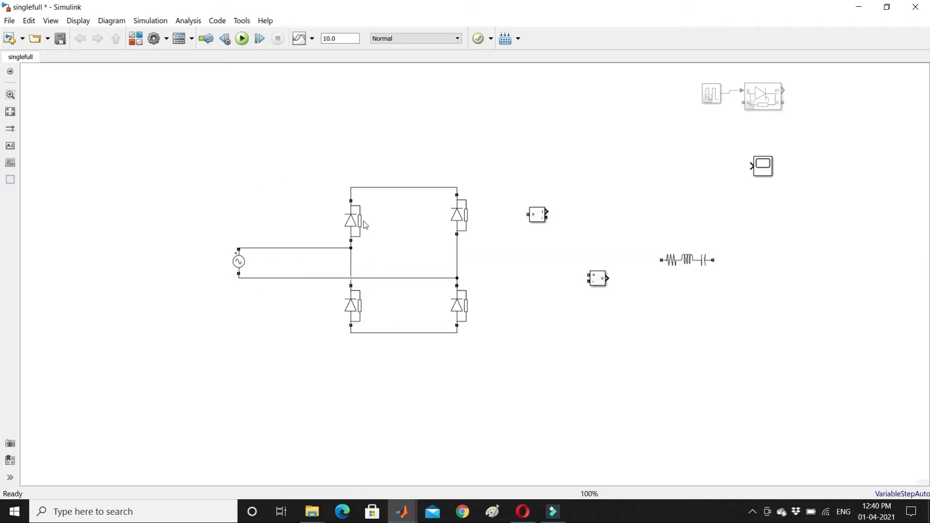
Set the AC Voltage Source's peak amplitude to 230*1.414 V and its frequency to 50 Hz.
click(240, 262)
double_click(240, 261)
double_click(370, 237)
text(230*1.414)
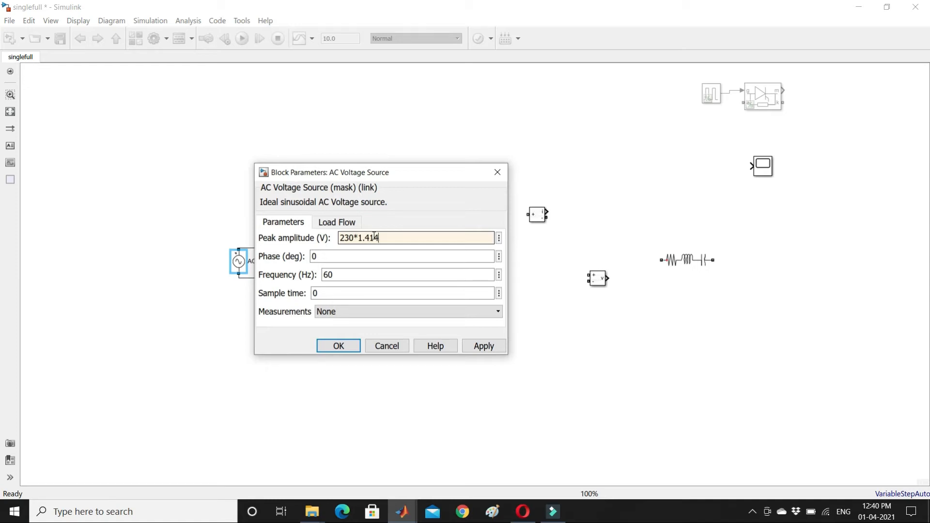
double_click(369, 272)
text(50)
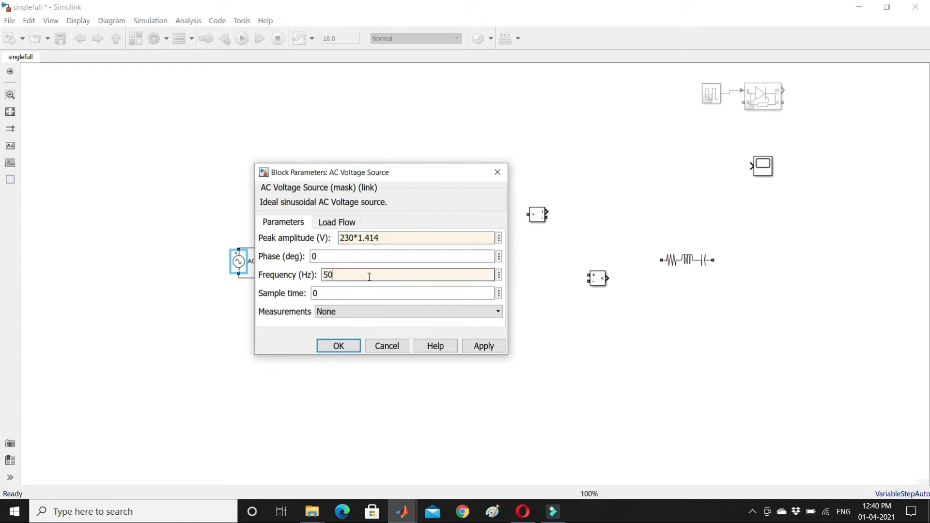
key(Return)
click(258, 203)
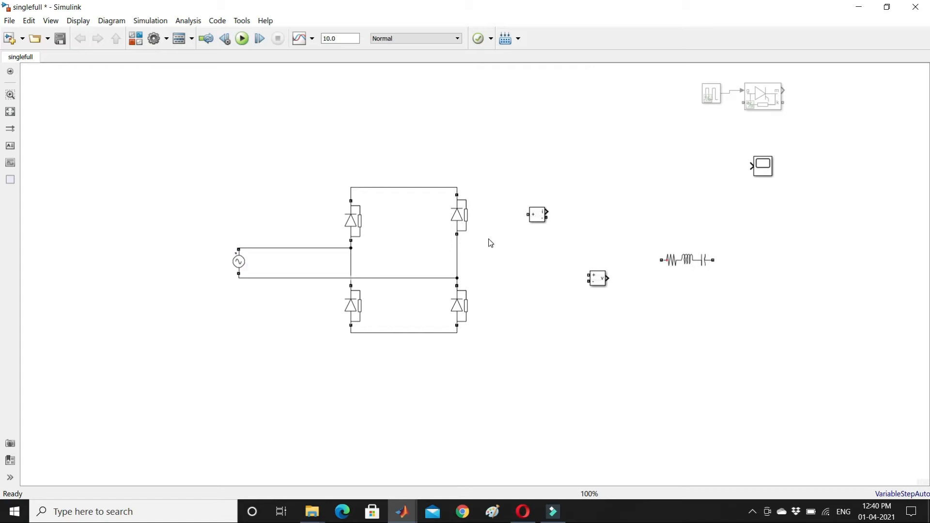
Move the AC source closer to the bridge and connect the Current Measurement's positive input to the bridge's upper rail.
drag(239, 264, 300, 264)
click(420, 243)
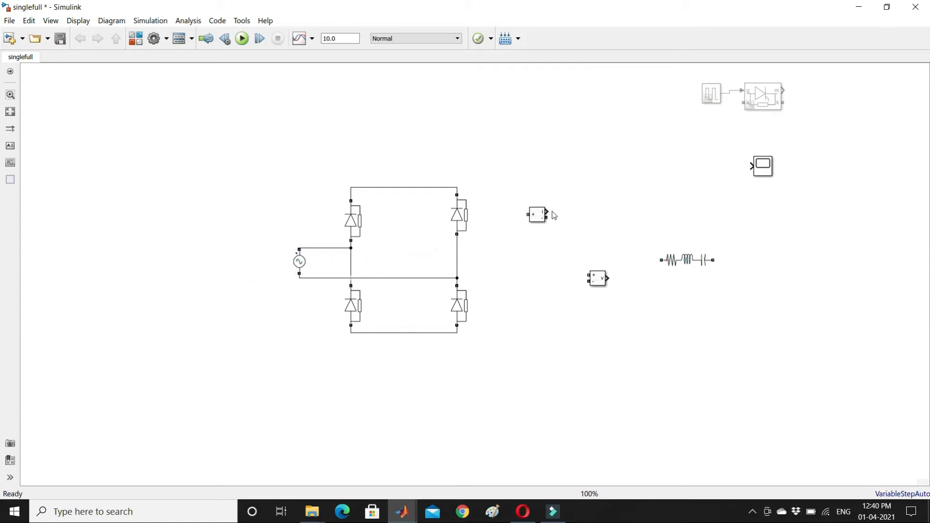
drag(537, 215, 457, 190)
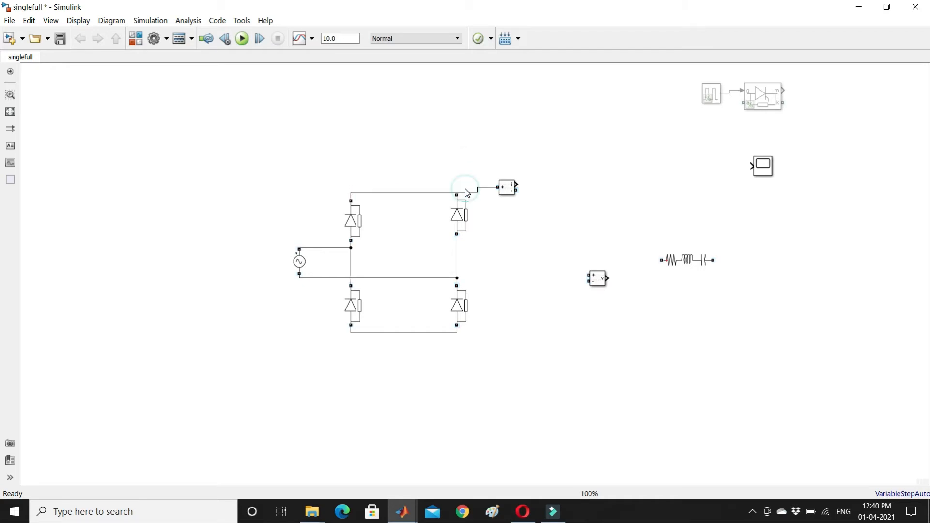
click(459, 197)
drag(463, 211, 507, 195)
click(457, 169)
Turn the Series RLC Branch upright and make it a pure resistor with a resistance of 10 ohms.
click(666, 267)
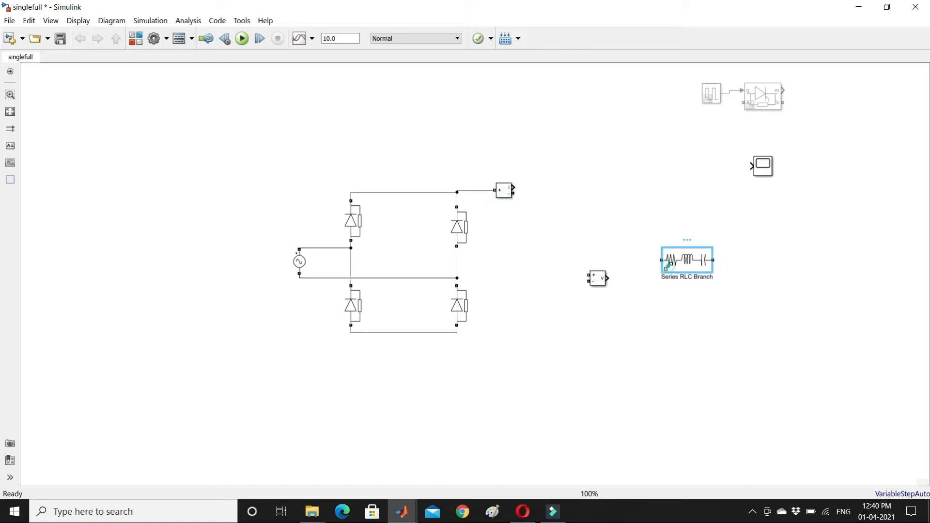
key(ctrl+r)
key(ctrl+r)
key(ctrl+r)
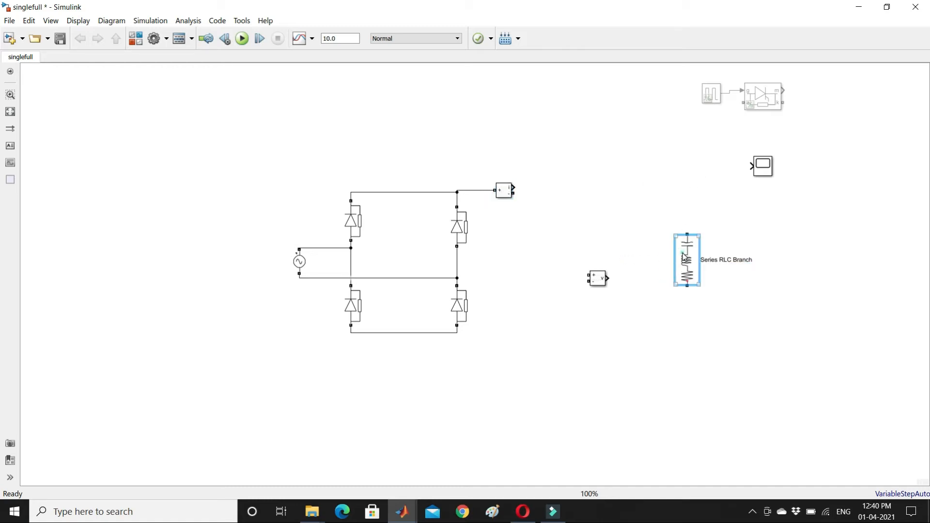
double_click(685, 257)
click(550, 211)
click(550, 232)
double_click(517, 243)
text(10)
key(Return)
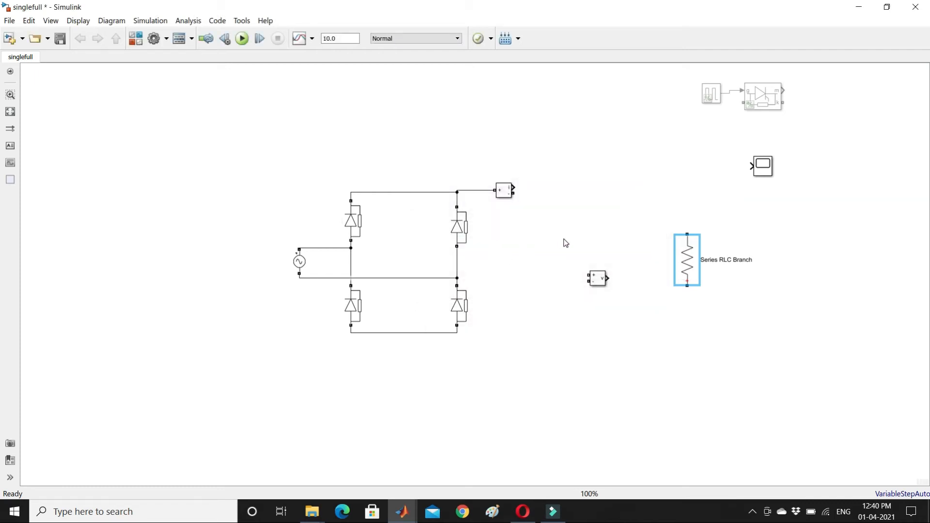
key(ctrl+r)
key(ctrl+r)
Move the Voltage Measurement aside and wire the resistor between the Current Measurement's negative terminal and the bridge's lower rail.
click(593, 278)
drag(595, 278, 772, 260)
drag(681, 234, 513, 193)
click(571, 300)
drag(571, 300, 458, 333)
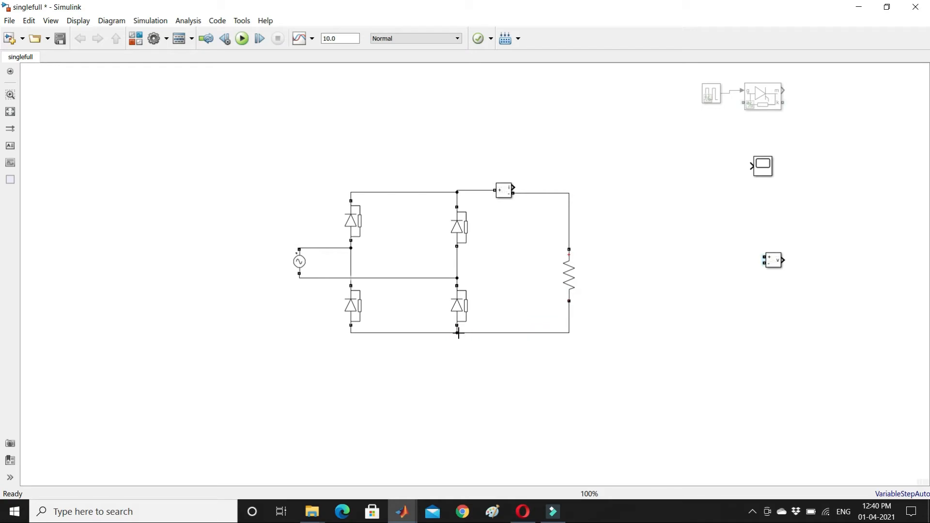
Connect the Voltage Measurement in parallel across the load resistor.
drag(774, 260, 570, 223)
drag(615, 270, 569, 316)
click(570, 284)
click(594, 311)
Give the Scope 3 input ports and a display layout of three stacked plots.
click(759, 167)
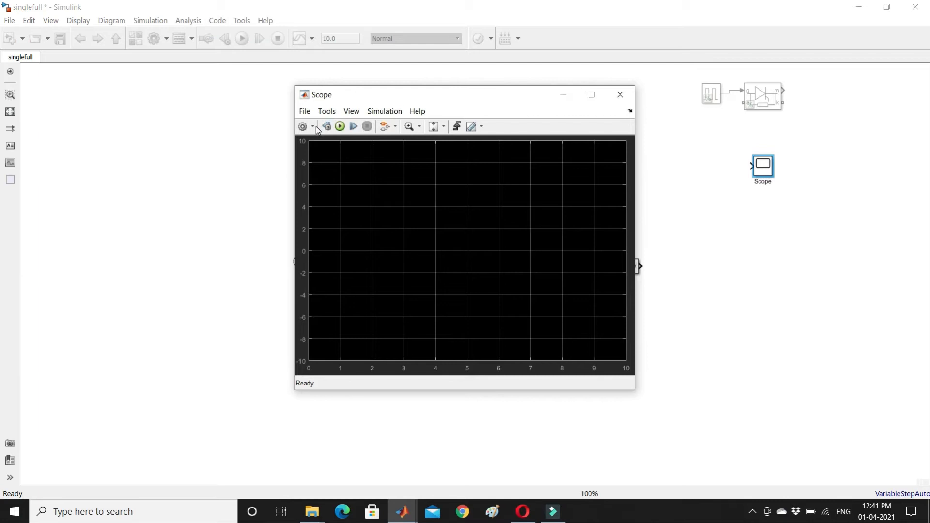
click(312, 127)
click(312, 141)
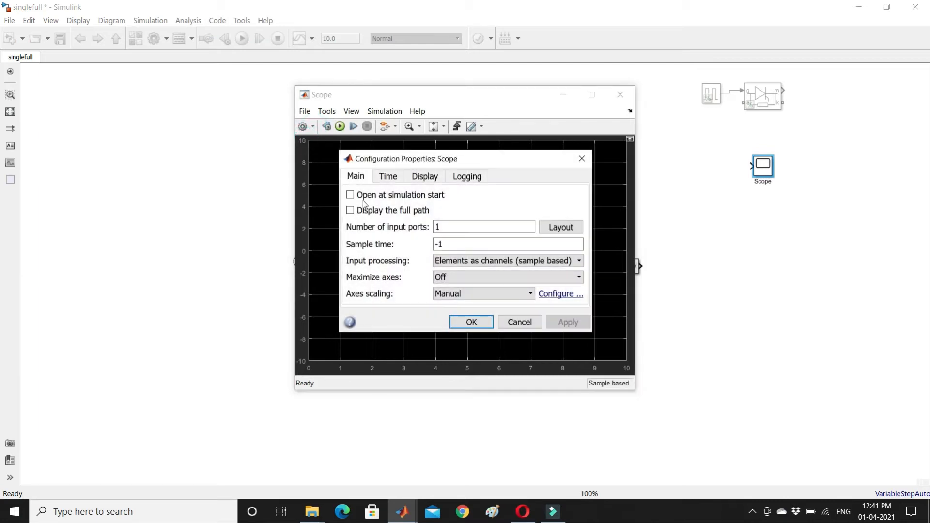
double_click(450, 227)
text(3)
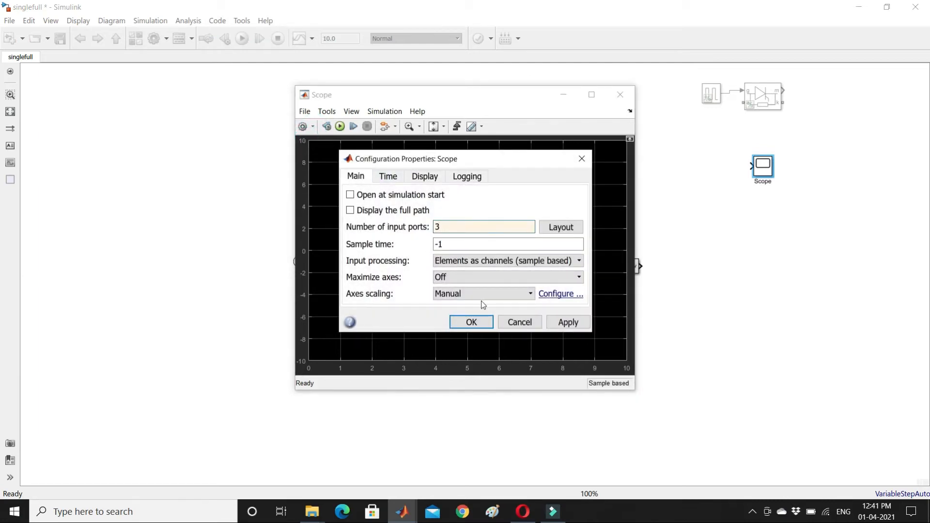
click(471, 321)
click(313, 126)
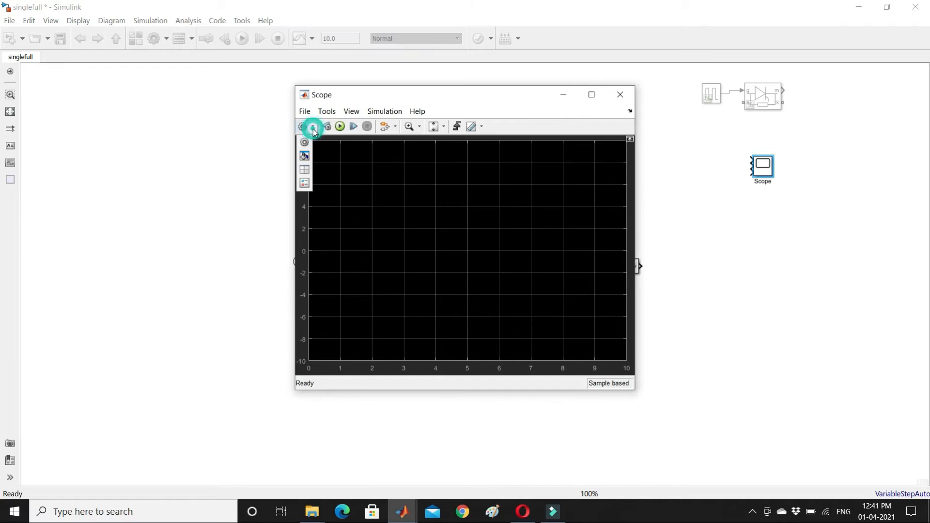
click(306, 168)
click(316, 205)
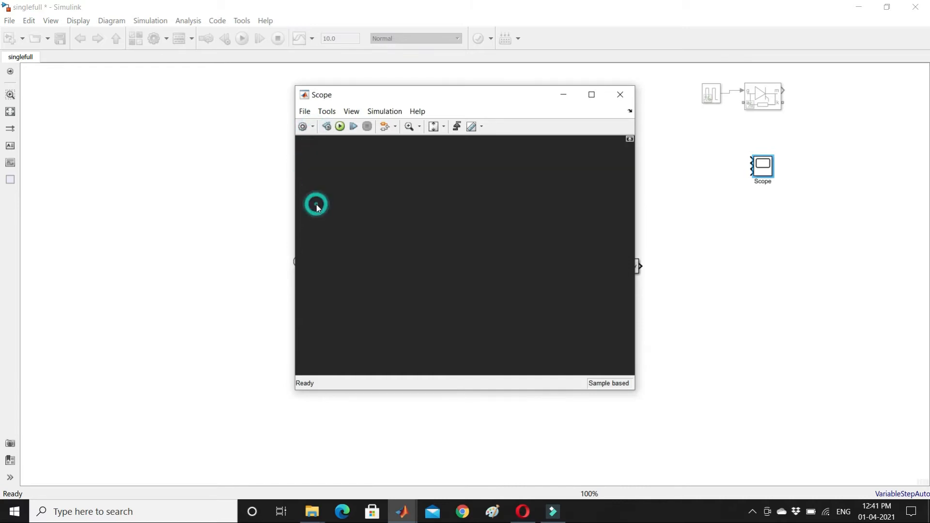
click(620, 94)
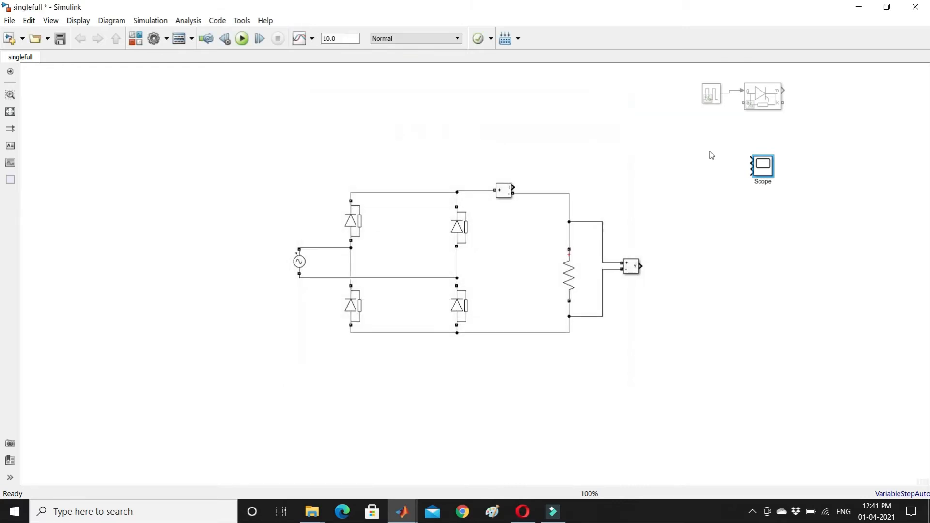
Place and enlarge the Scope beside the load's Voltage Measurement, feeding the load voltage into the Scope's second input.
drag(763, 166, 758, 241)
mouse_move(734, 217)
mouse_down()
mouse_move(699, 252)
mouse_move(709, 277)
mouse_move(540, 242)
mouse_move(357, 251)
mouse_move(336, 261)
mouse_up()
click(688, 370)
Copy the Voltage Measurement beside the AC source, wire it across the source and connect its output to the Scope's first input.
drag(629, 263, 310, 254)
click(319, 265)
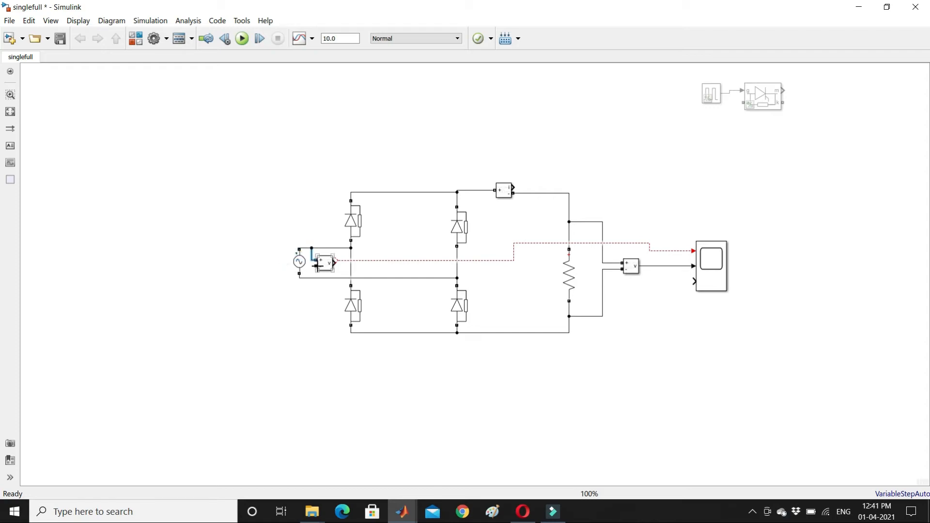
key(ctrl+z)
scroll(303, 288, up, 5)
drag(243, 243, 330, 229)
click(329, 295)
scroll(392, 263, down, 2)
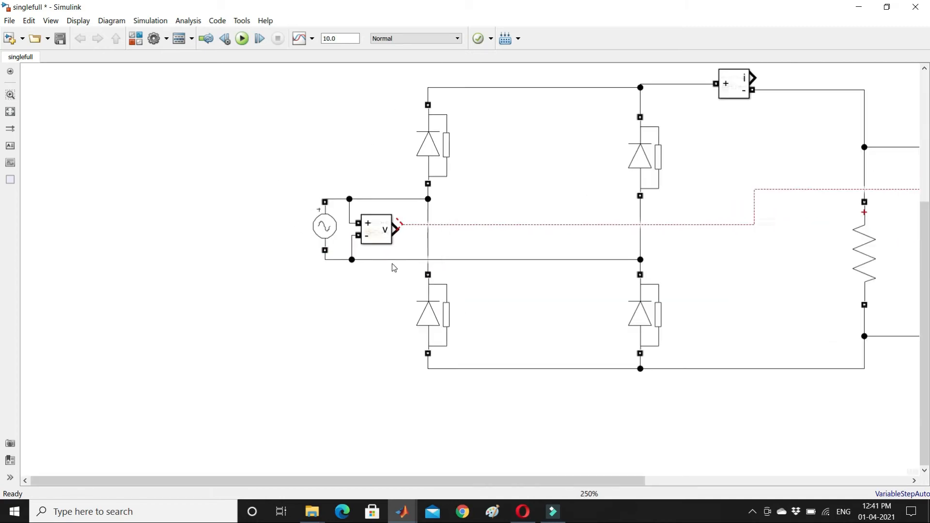
scroll(391, 263, down, 3)
click(396, 242)
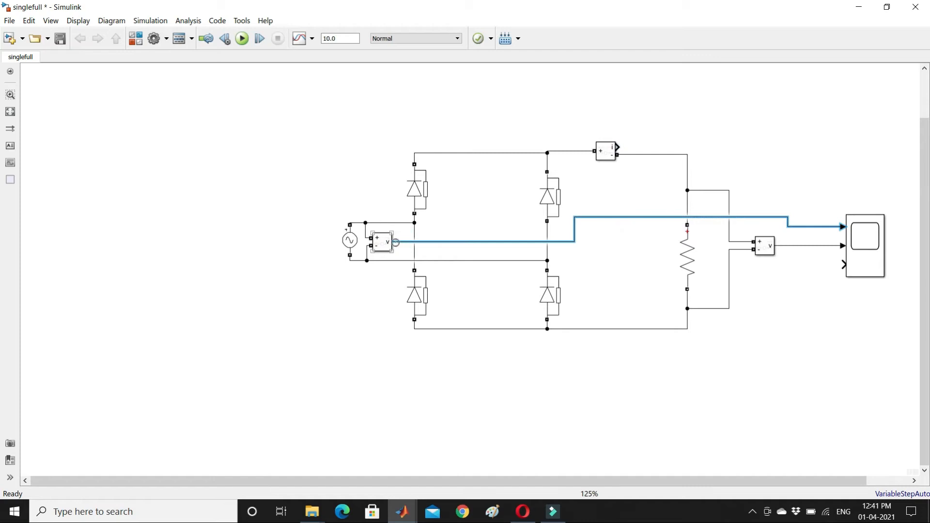
Connect the Current Measurement's signal output to the Scope's third input.
click(885, 236)
drag(838, 262, 617, 147)
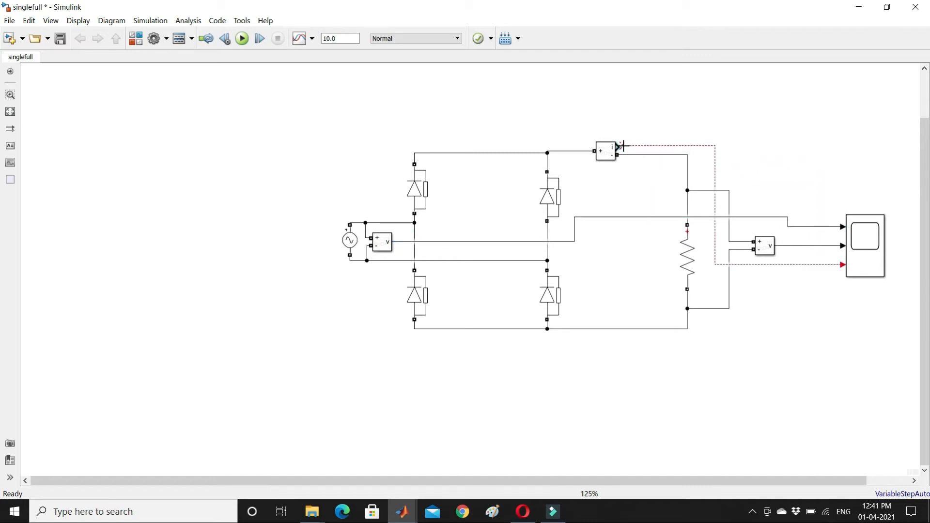
click(6, 113)
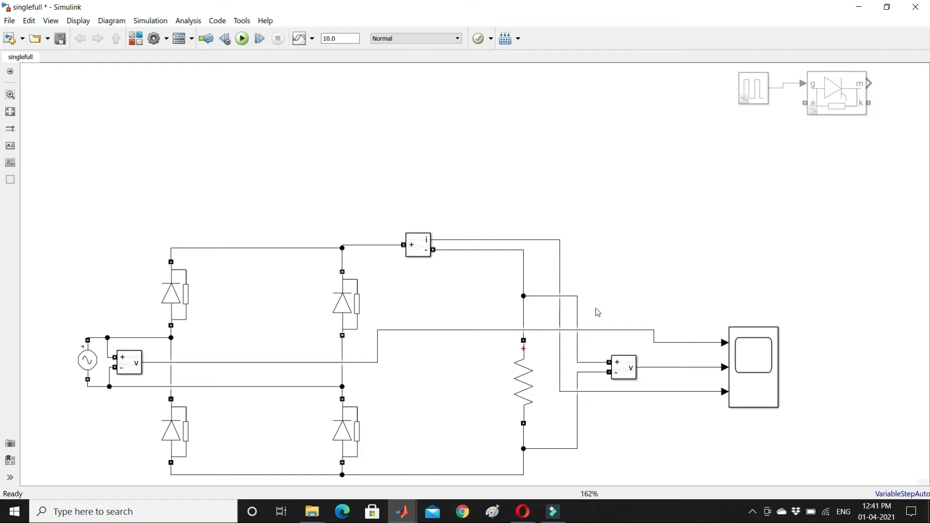
Set the simulation stop time to 2 and run the model.
double_click(333, 39)
text(2)
click(243, 39)
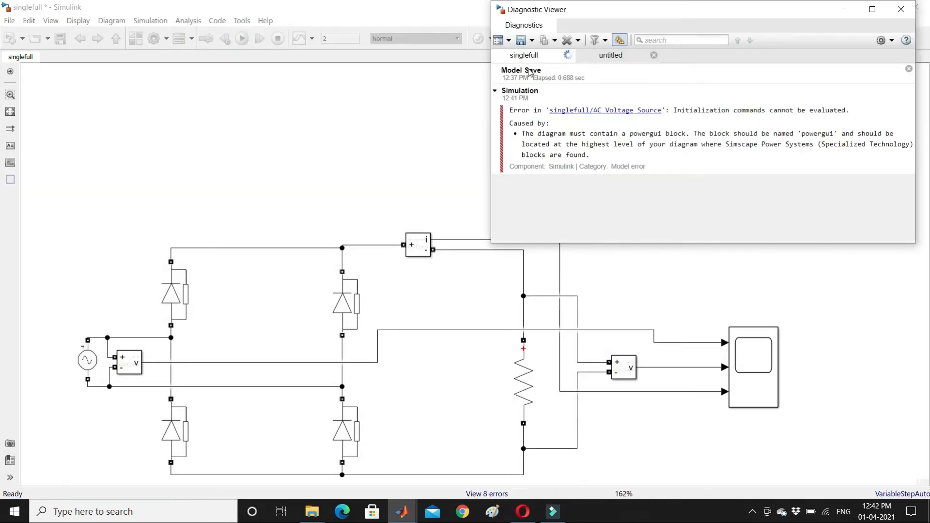
Dismiss the diagnostics and add a powergui block to the empty area above the circuit.
click(903, 15)
double_click(387, 131)
text(power)
key(Down)
key(Down)
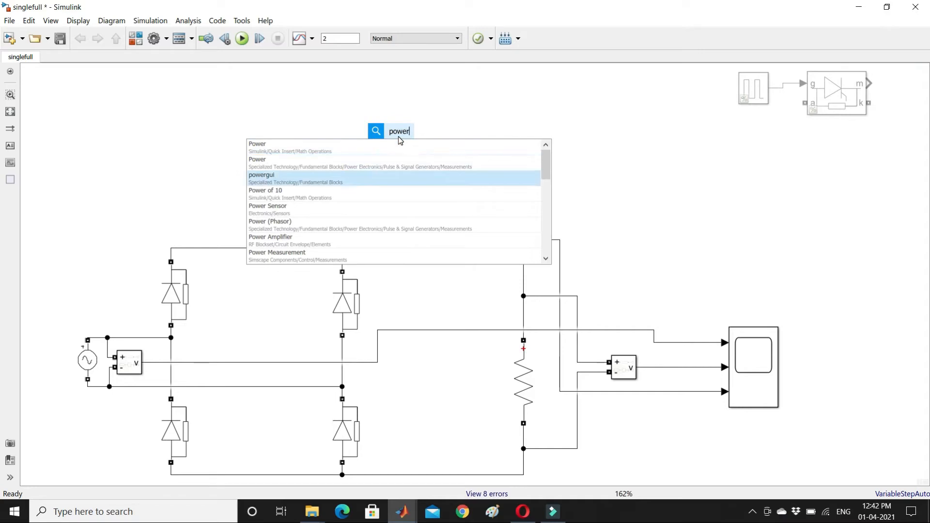
key(Return)
double_click(400, 140)
click(564, 242)
Set the model's solver to discrete (no continuous states) in the configuration parameters.
click(167, 38)
click(166, 56)
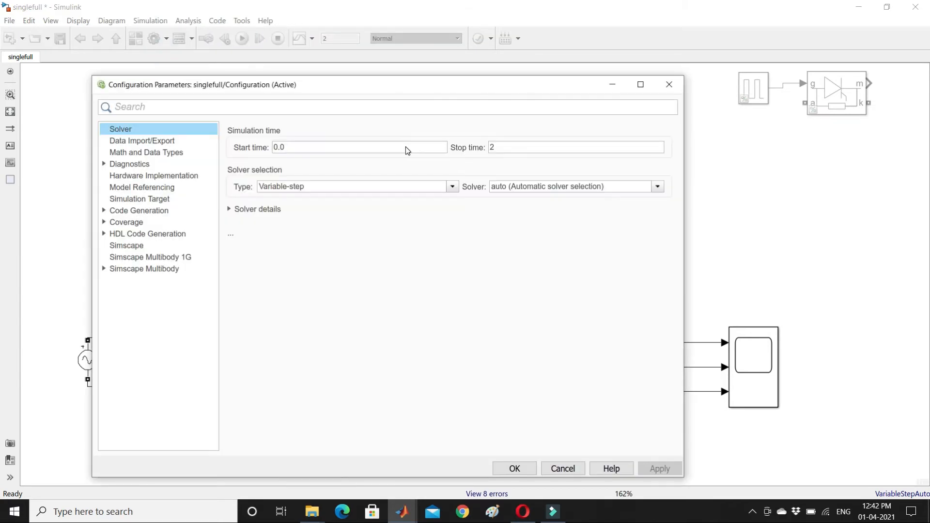
click(545, 187)
click(541, 207)
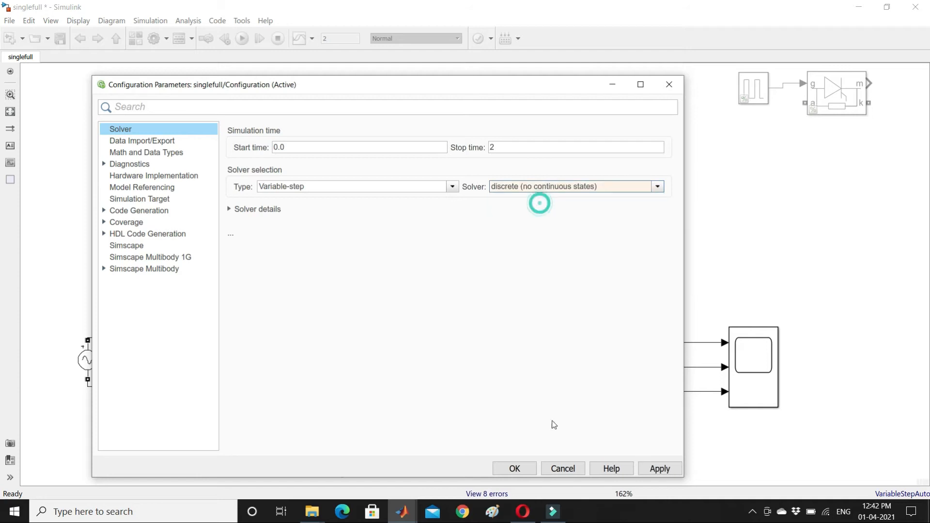
click(532, 469)
Set the powergui block's simulation type to Discrete.
double_click(404, 143)
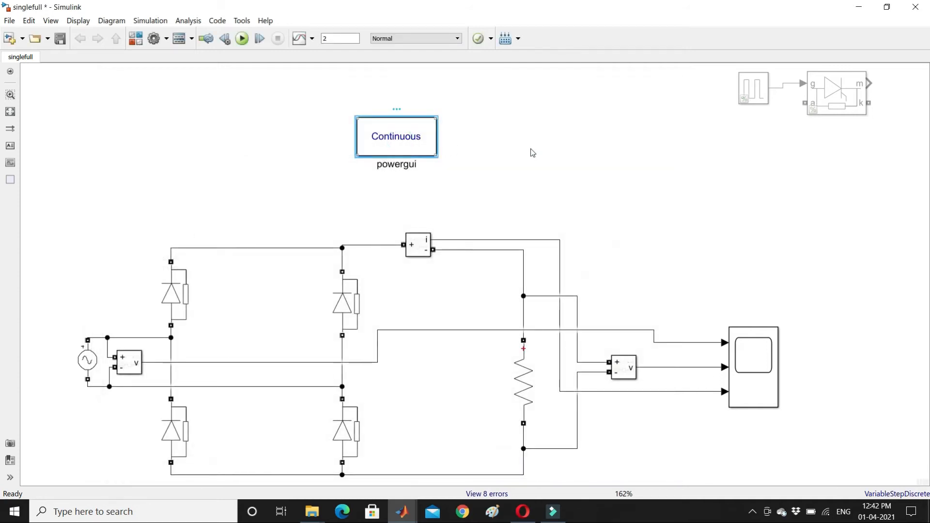
click(563, 80)
click(560, 88)
click(561, 79)
click(555, 100)
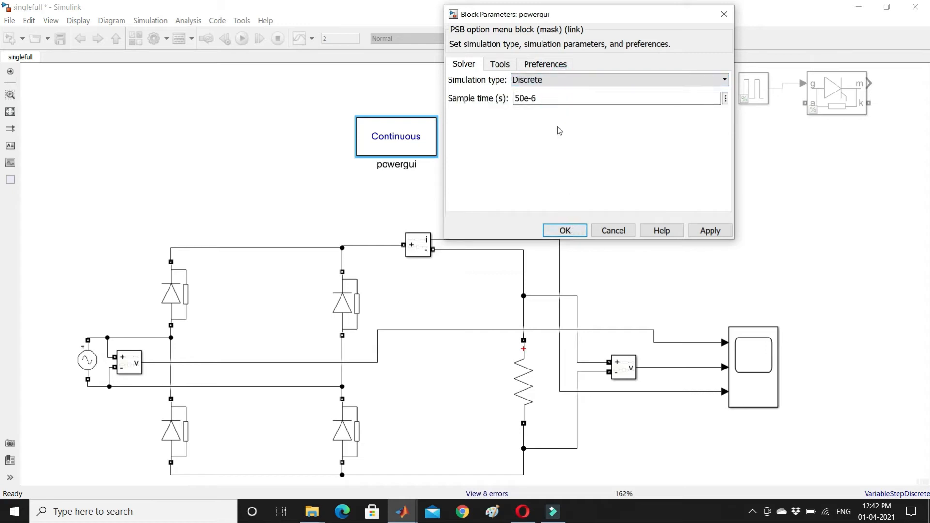
click(568, 228)
Run the simulation, open the Scope and scale its axes to fit the waveforms.
click(242, 38)
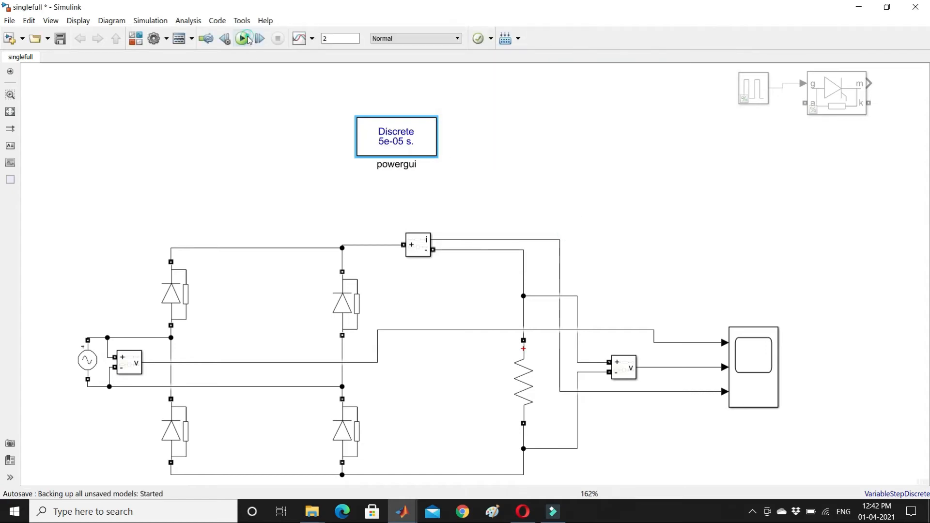
double_click(744, 358)
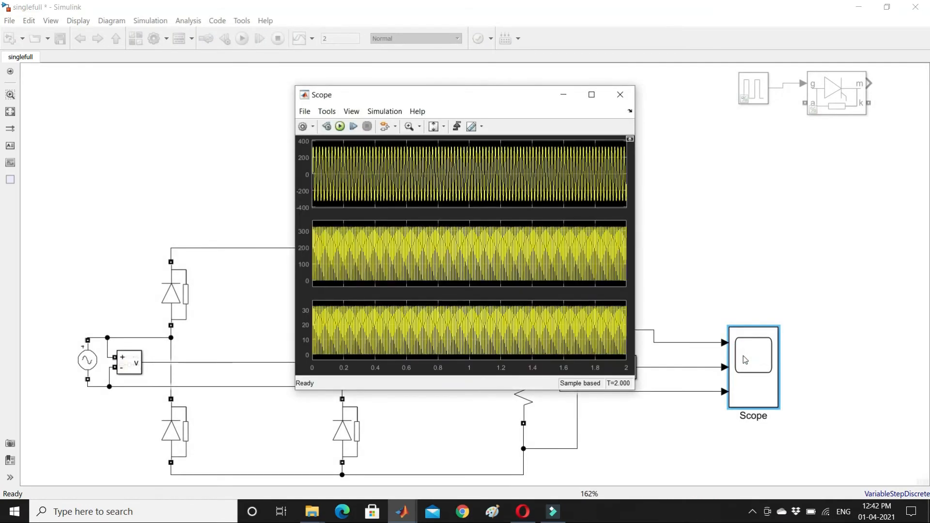
click(432, 127)
click(443, 127)
click(432, 148)
Maximize the Scope and examine a few cycles of the source voltage, load voltage and load current by zooming along the time axis.
click(418, 127)
click(411, 141)
drag(343, 170, 533, 173)
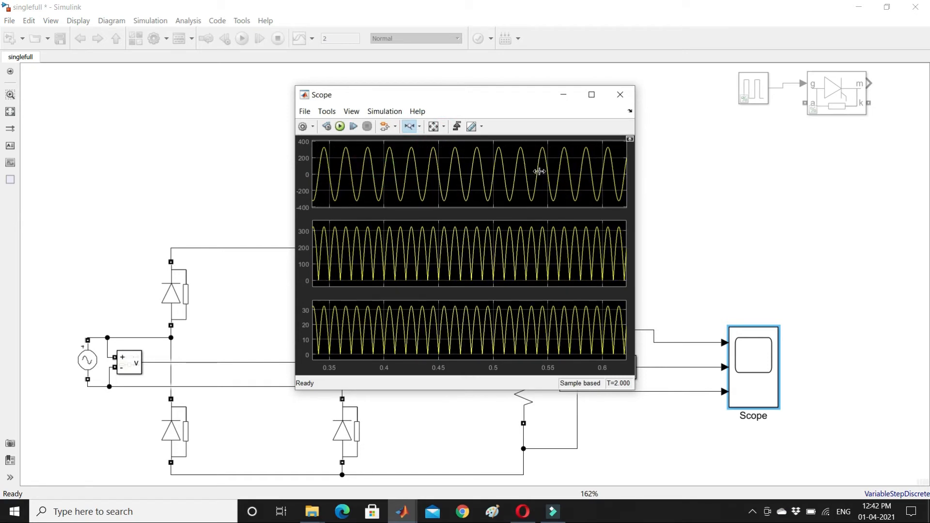
drag(339, 173, 534, 174)
click(591, 95)
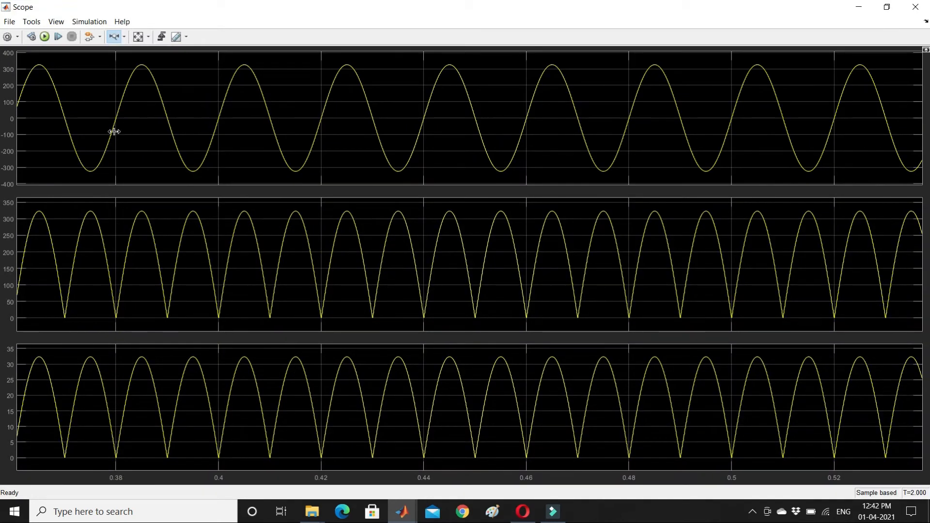
drag(26, 269, 340, 240)
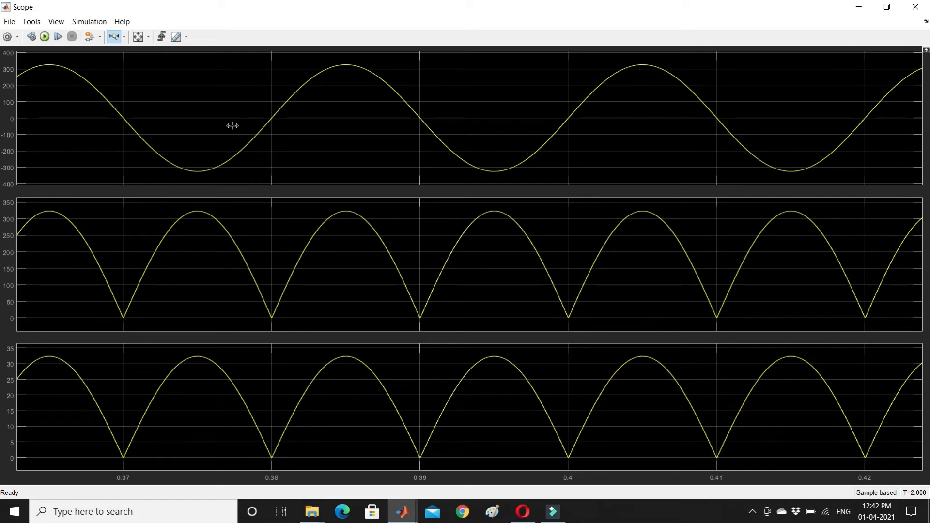
Zoom the Scope along the time axis to about one source cycle, inspect the waveforms and close the Scope.
drag(271, 255, 575, 221)
scroll(575, 221, down, 2)
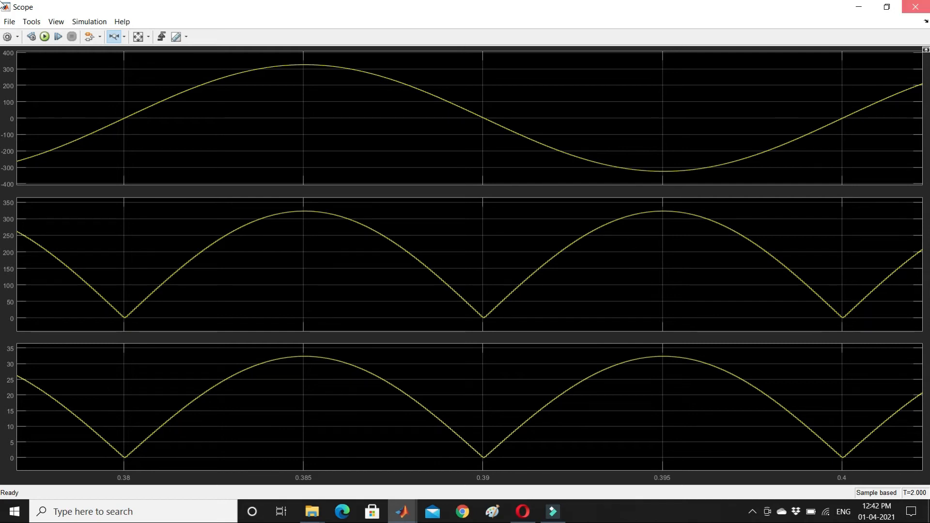
click(916, 6)
Rename the upper-left bridge diode Diode1 and the lower-right one Diode4, and check the other two diodes' names.
click(182, 300)
click(215, 293)
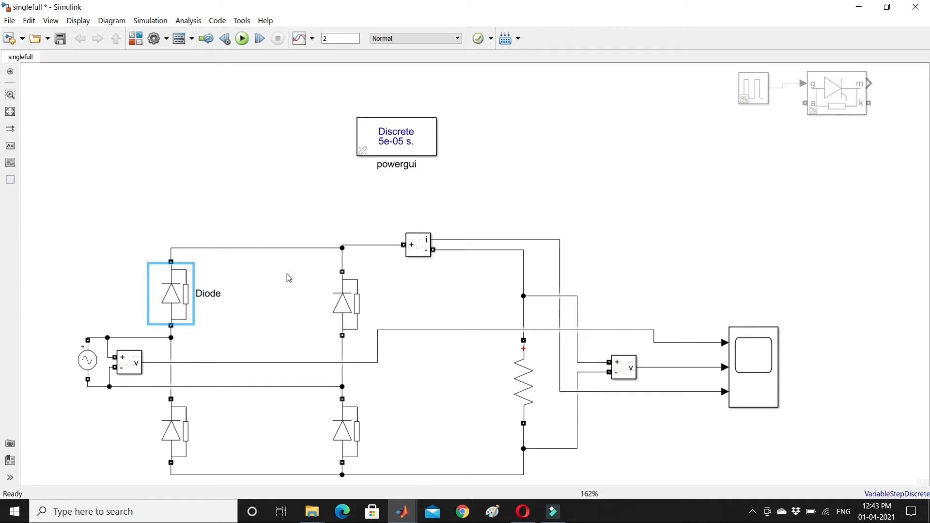
click(286, 274)
click(168, 298)
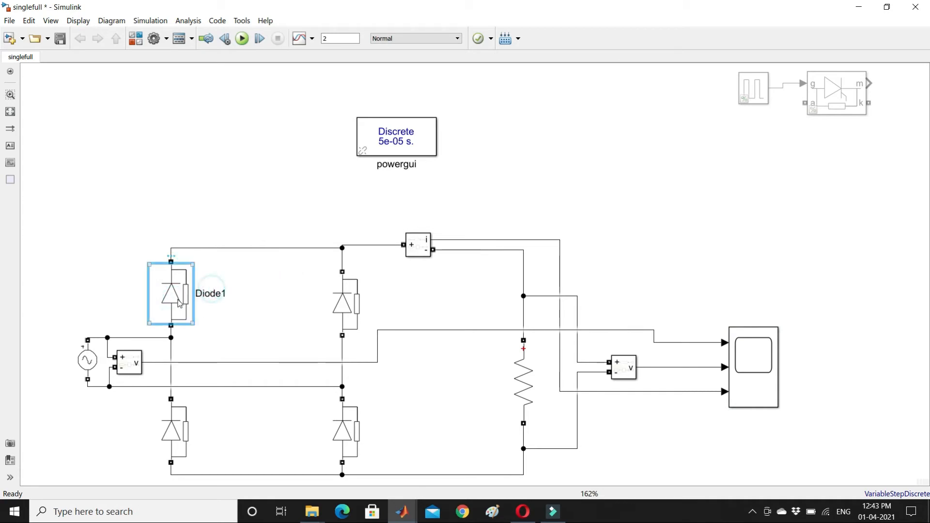
right_click(356, 435)
click(378, 431)
click(341, 429)
click(342, 314)
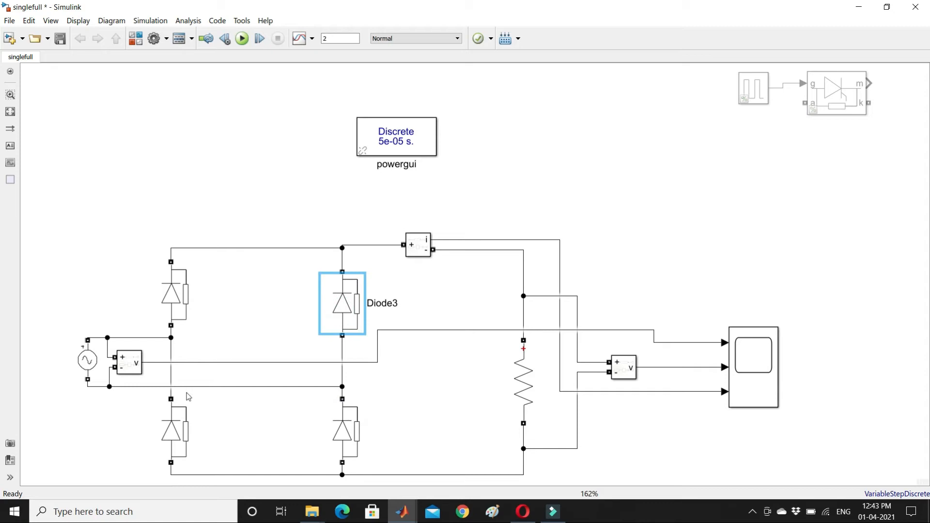
click(177, 426)
click(302, 338)
Reopen the Scope, fit its axes, zoom the time axis to about two source cycles, inspect the waveforms and close it.
double_click(752, 363)
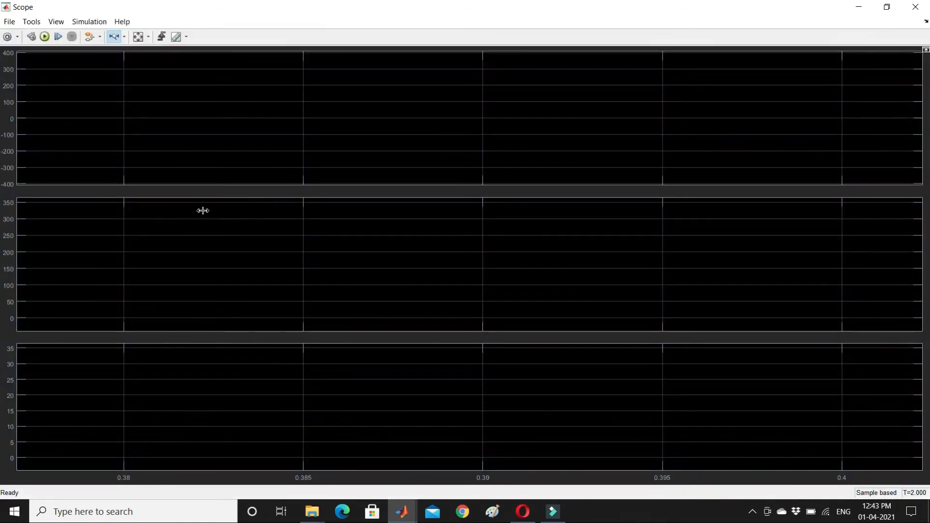
click(140, 37)
drag(120, 126, 351, 119)
drag(141, 254, 359, 265)
drag(174, 281, 398, 285)
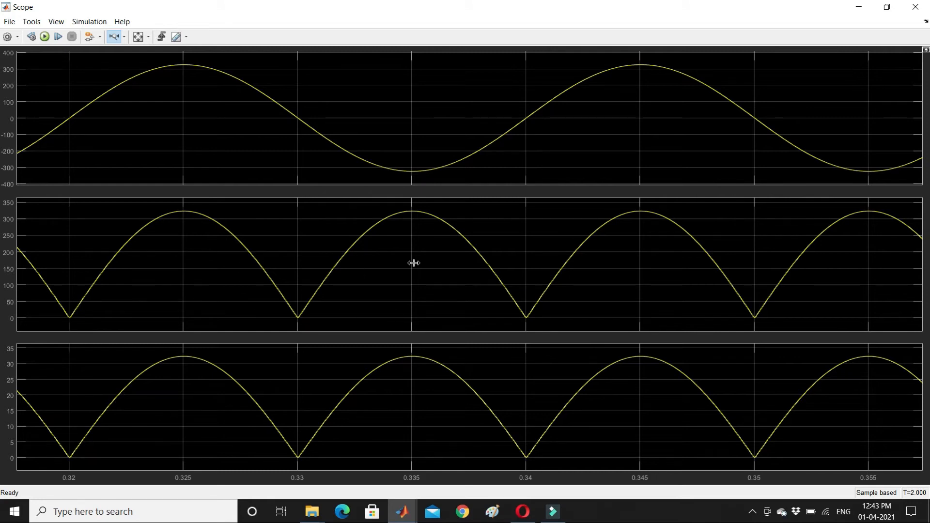
click(915, 6)
Examine the two conducting diode pairs, Diode2 with Diode3 and Diode1 with Diode4, in relation to the AC source.
click(339, 307)
click(183, 431)
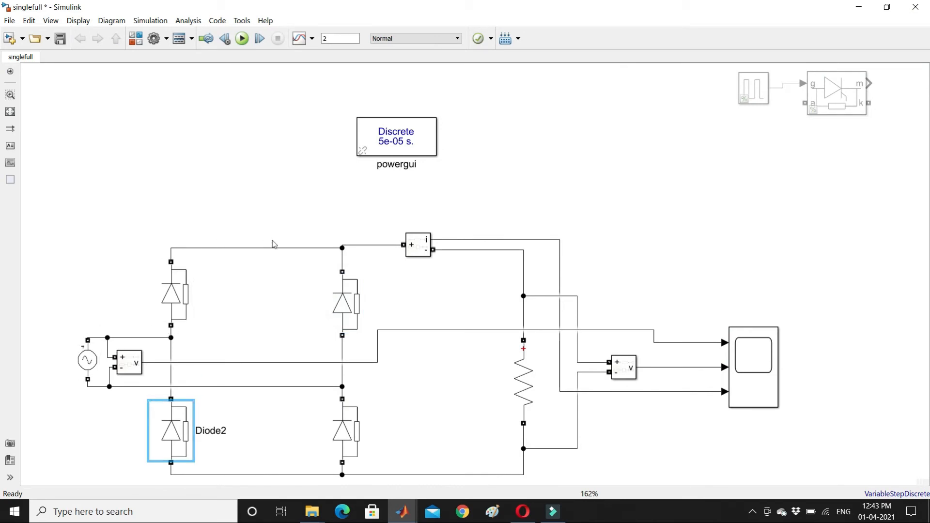
click(362, 453)
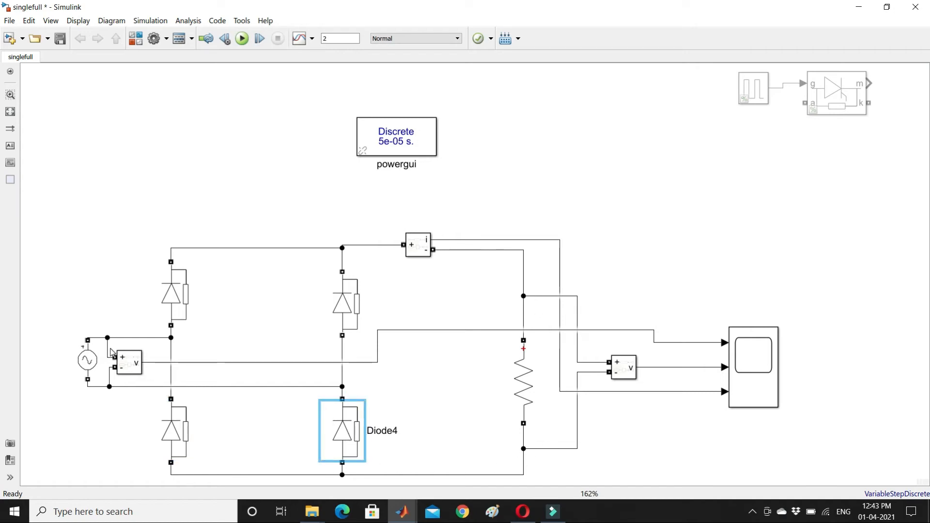
click(180, 430)
click(343, 286)
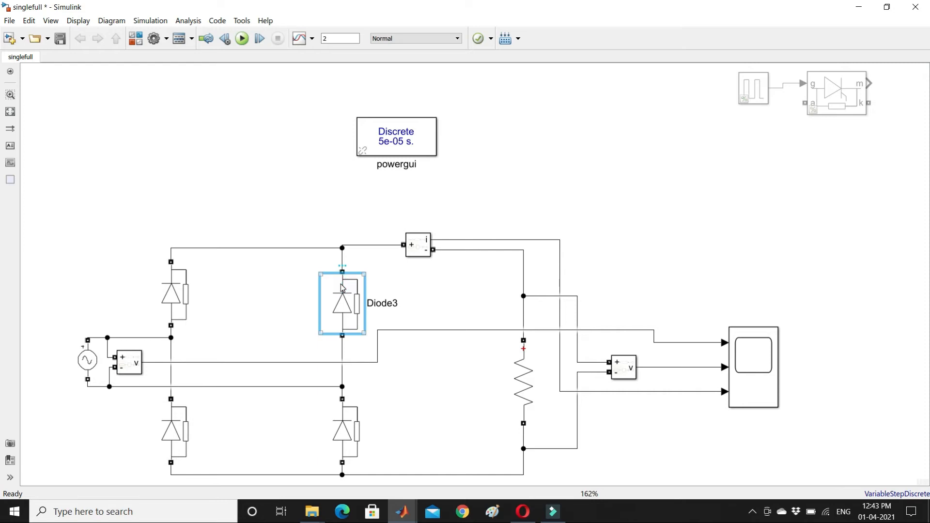
click(87, 360)
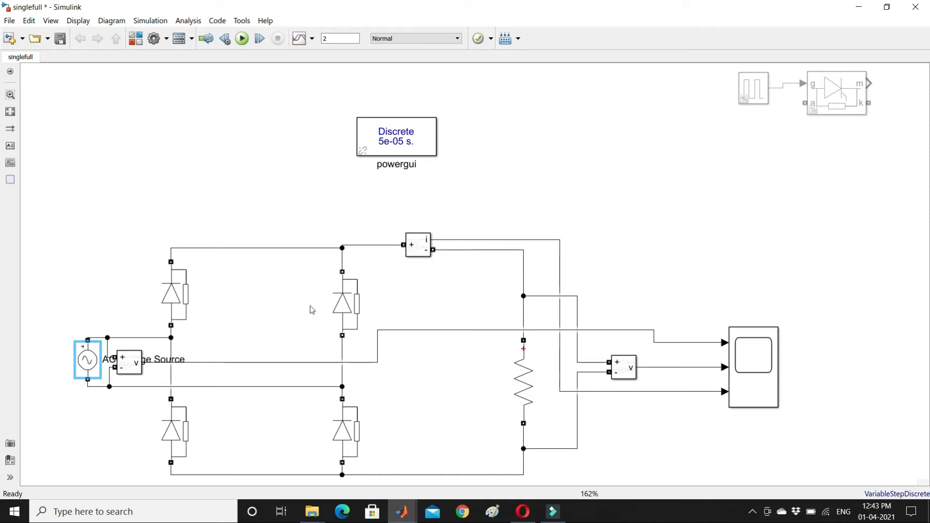
click(416, 291)
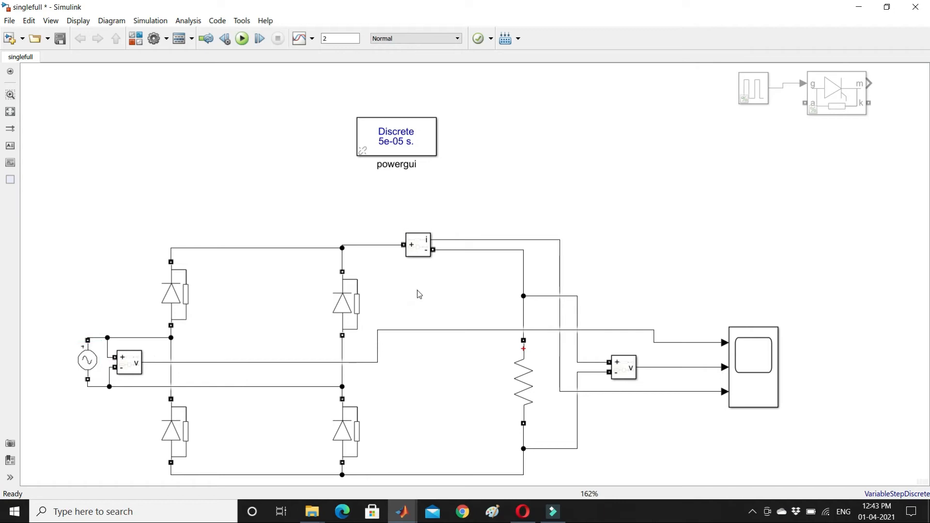
Delete all four diodes from the rectifier bridge.
click(358, 306)
key(Delete)
click(168, 297)
key(Delete)
click(172, 430)
key(Delete)
click(340, 428)
key(Delete)
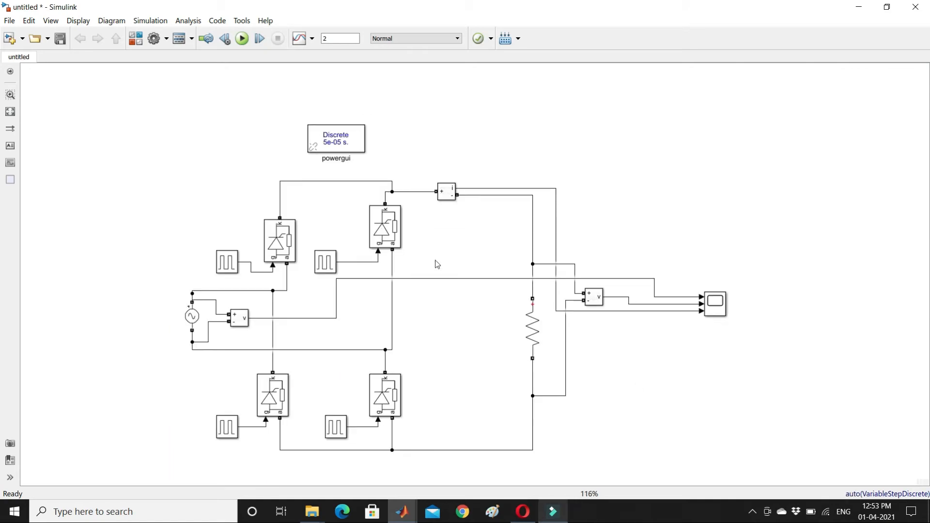
Move the pulse generator that feeds the upper-left thyristor slightly farther left of it.
click(283, 403)
click(386, 401)
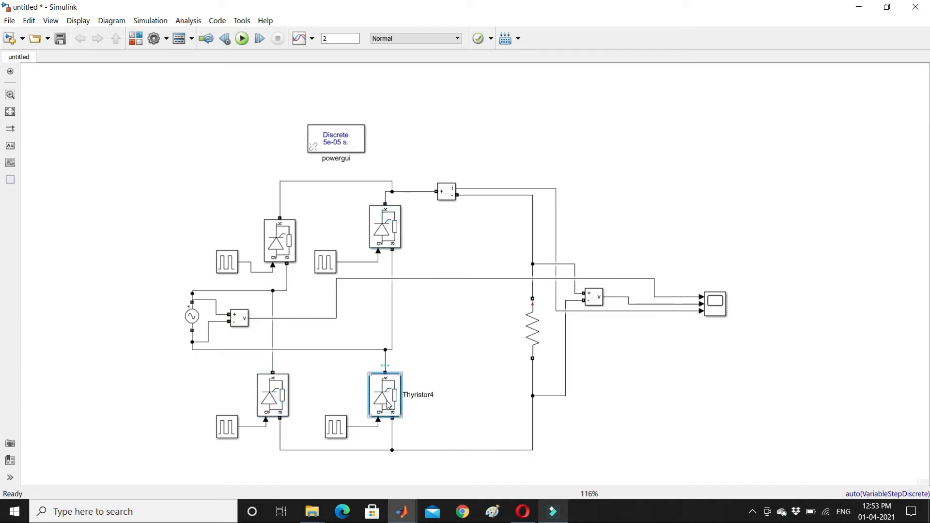
click(227, 267)
drag(228, 266, 207, 267)
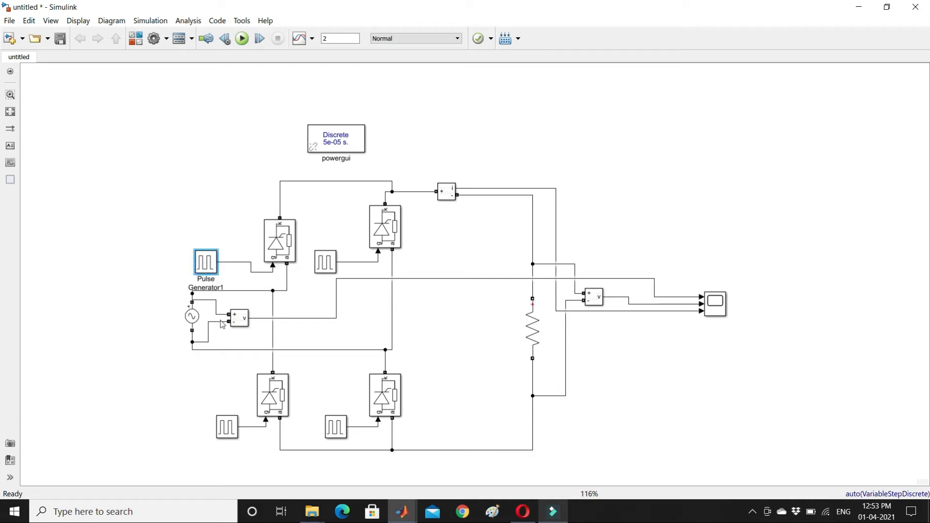
Review the amplitude, period, pulse width and phase delay of the upper-left thyristor's pulse generator, and close its parameters.
double_click(205, 262)
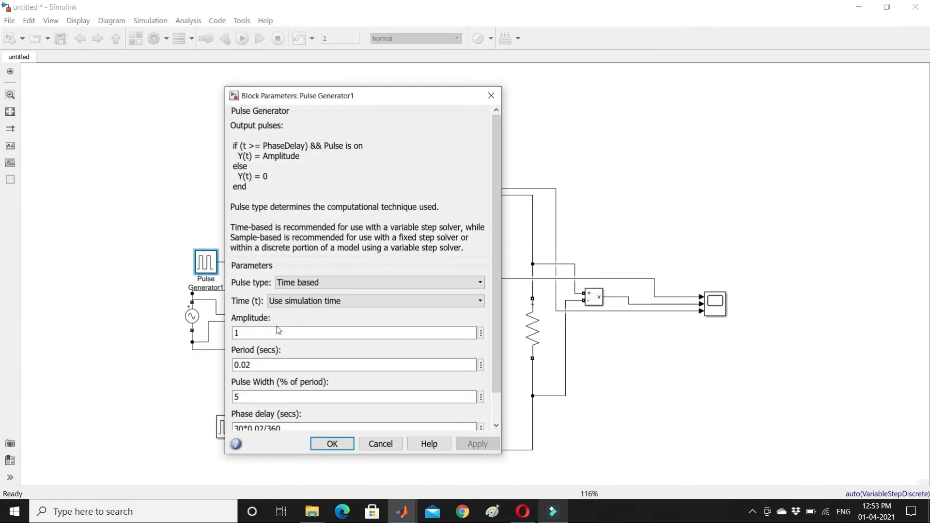
double_click(281, 332)
double_click(279, 365)
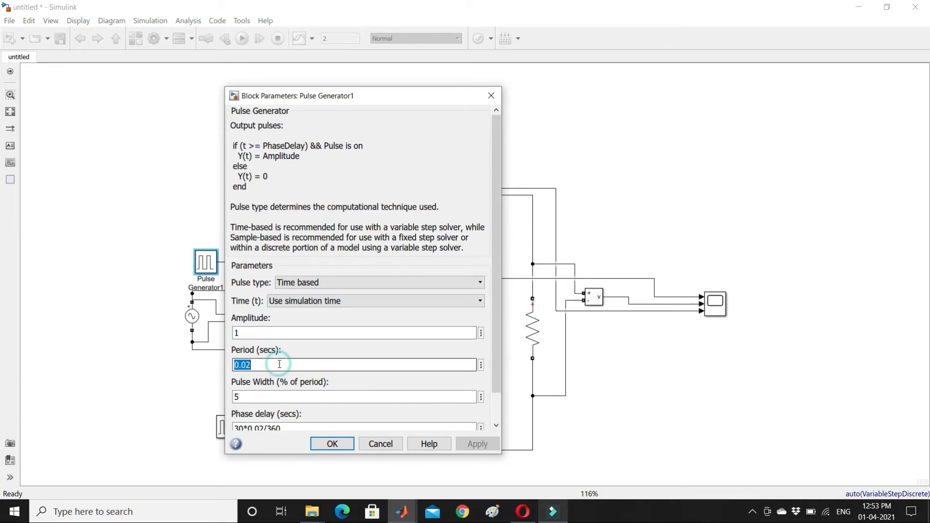
double_click(280, 397)
drag(497, 311, 504, 349)
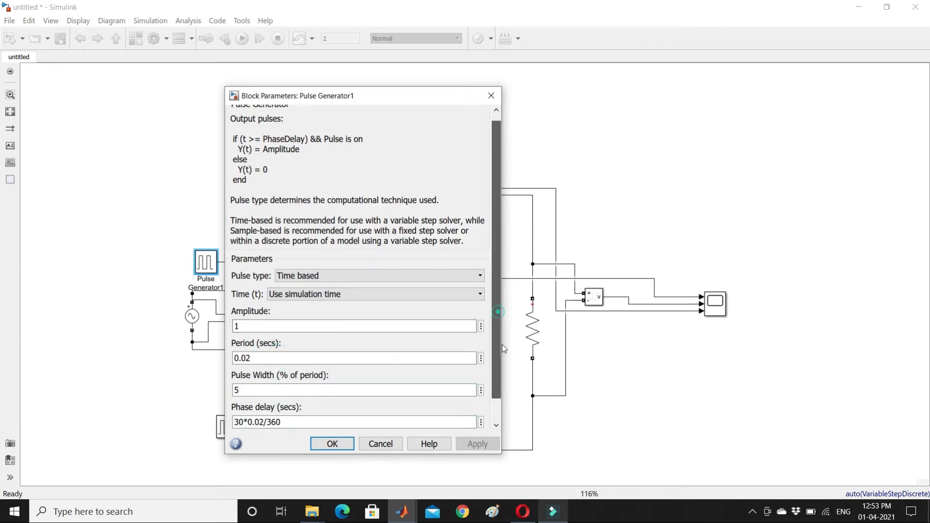
double_click(321, 396)
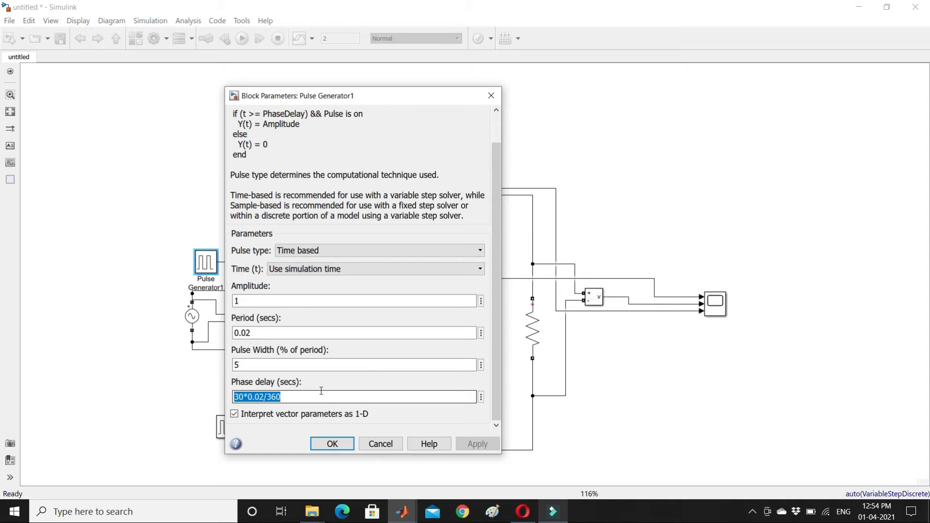
click(331, 443)
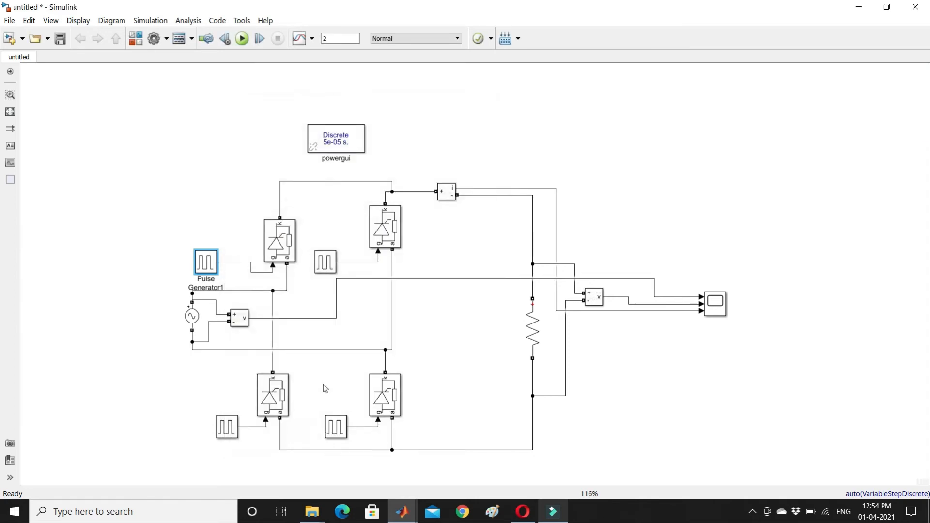
Examine which thyristors conduct in each half-cycle of the AC source, and the pulse generators that fire them.
click(196, 316)
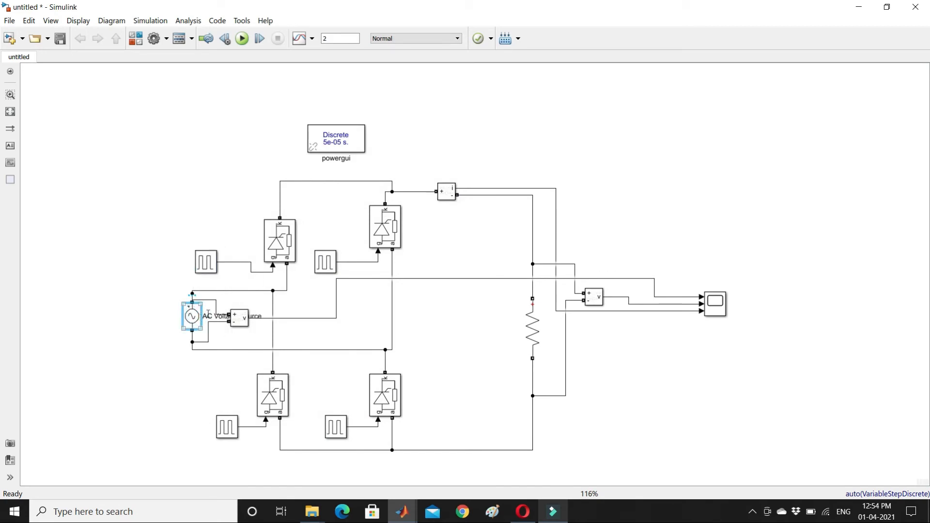
click(277, 245)
click(387, 407)
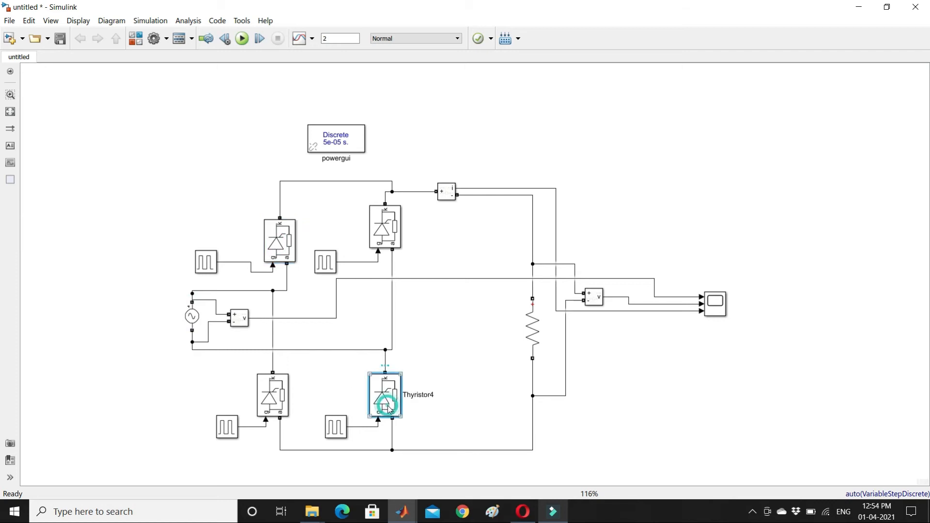
click(383, 227)
click(265, 399)
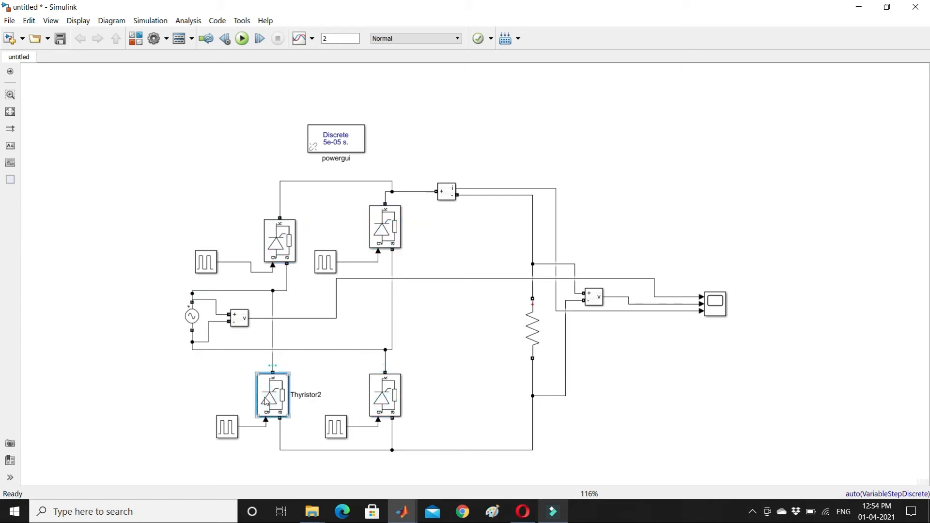
click(208, 258)
click(336, 425)
click(378, 400)
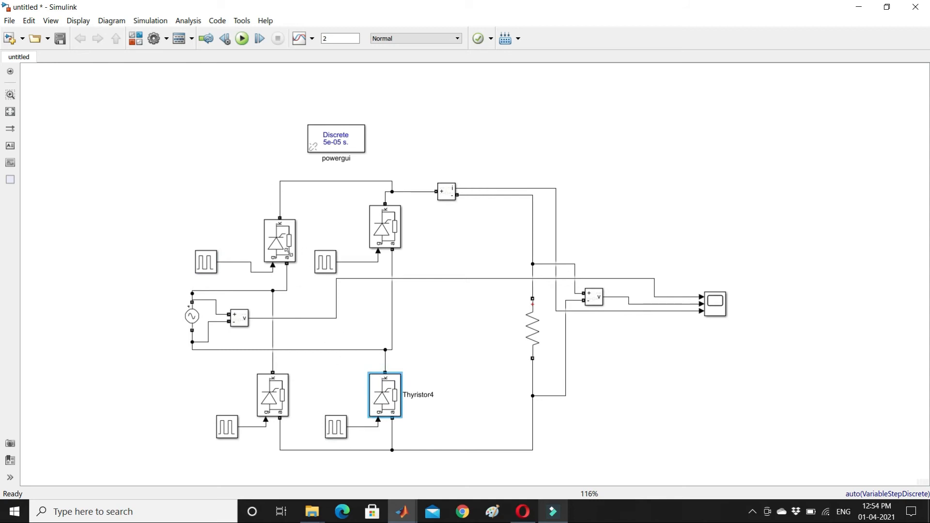
click(275, 393)
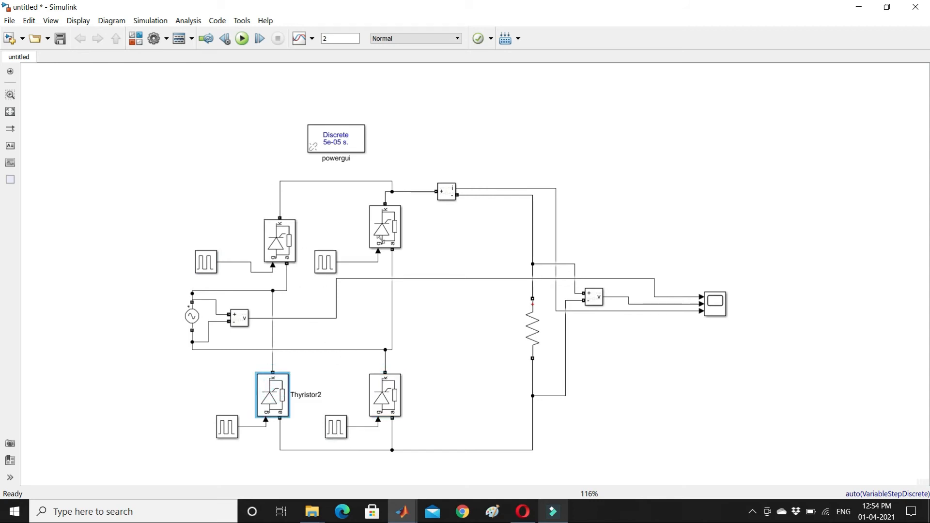
click(394, 227)
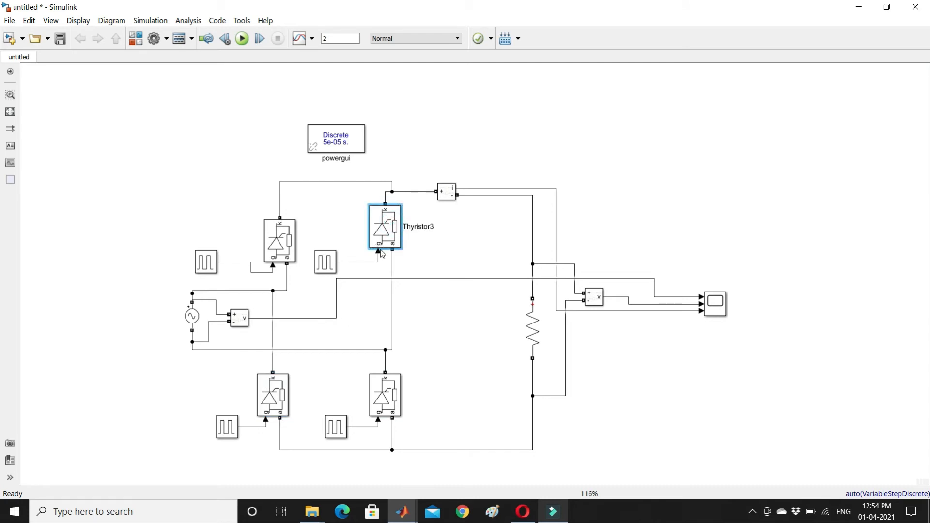
Review the pulse parameters, including phase delay, of the generators feeding Thyristor2 and Thyristor3, closing each dialog.
double_click(231, 420)
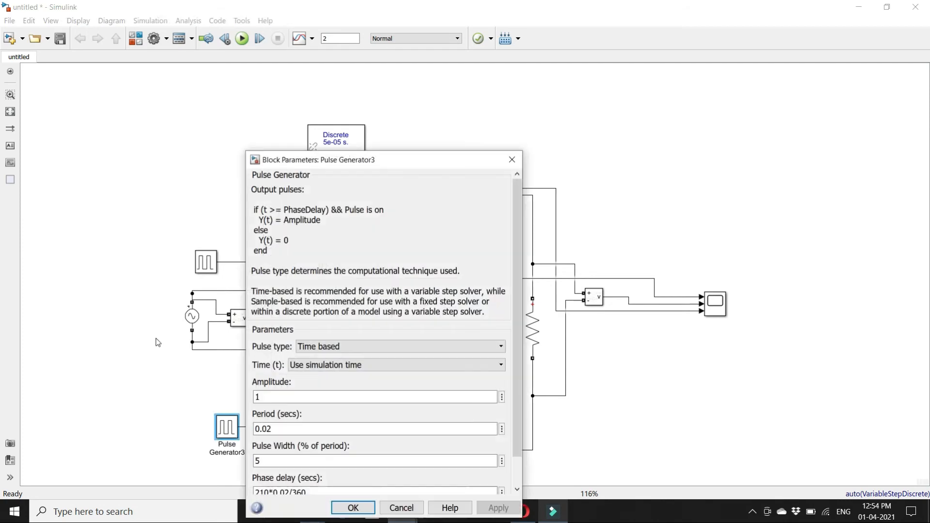
scroll(516, 379, down, 1)
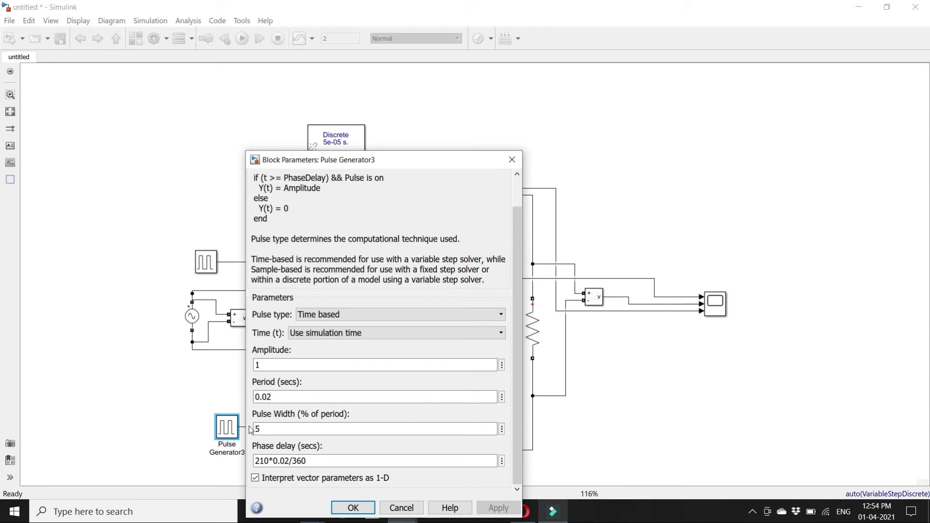
click(353, 507)
click(272, 395)
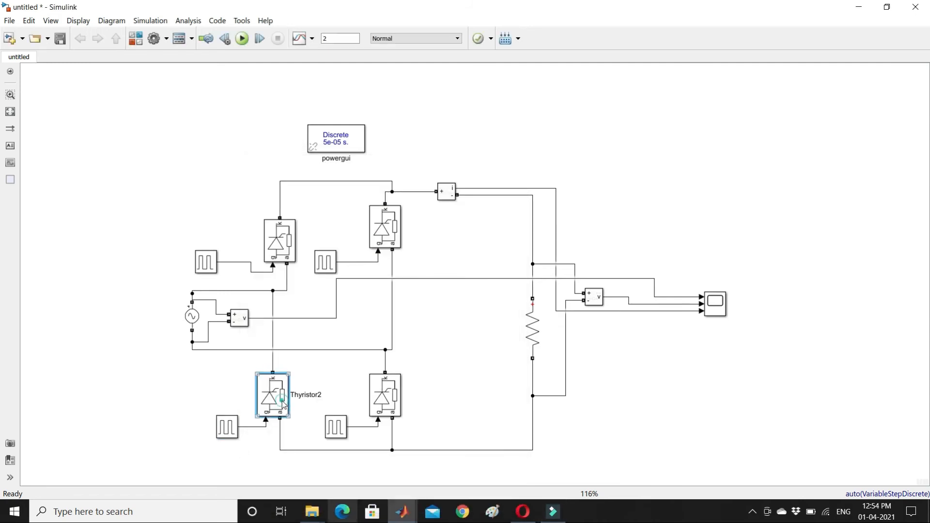
click(381, 231)
double_click(325, 262)
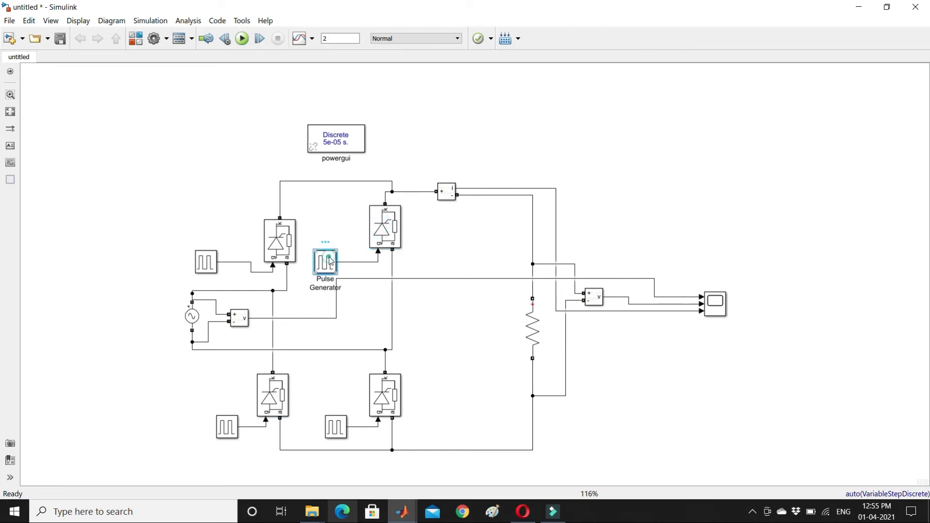
click(378, 428)
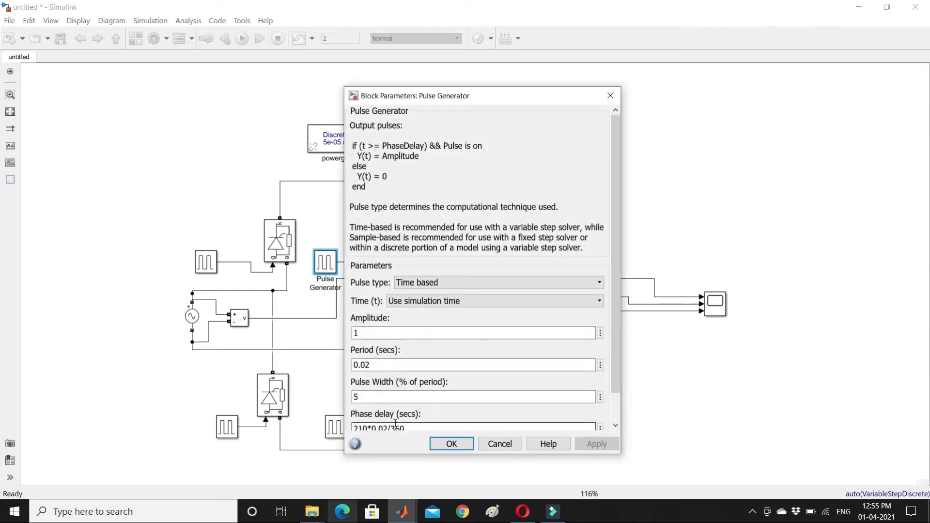
click(452, 443)
Check the block parameters of the load resistor and close them.
click(451, 357)
double_click(536, 335)
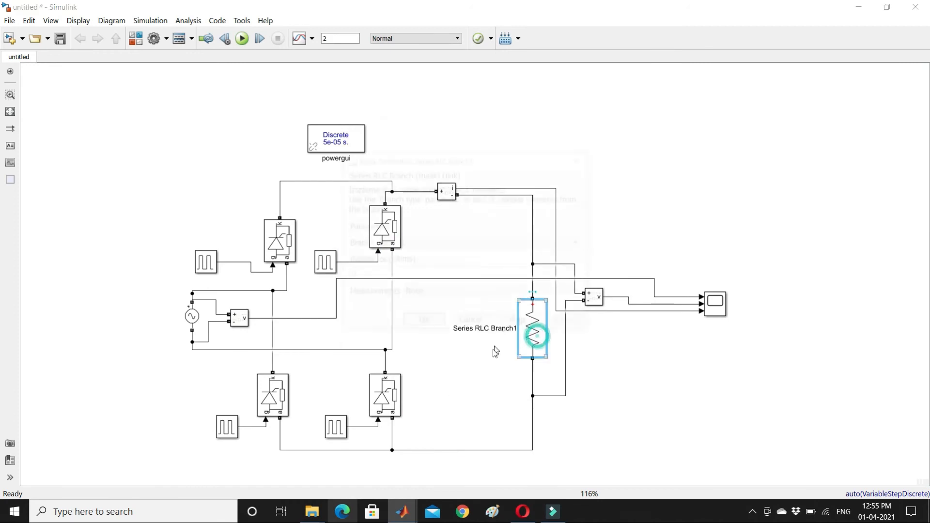
click(635, 407)
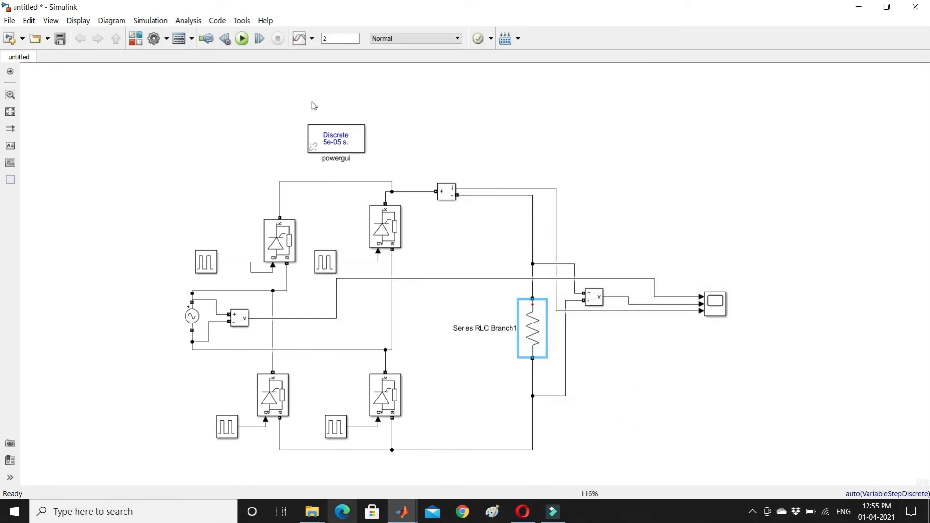
Run the thyristor bridge simulation, open the Scope and zoom in on a few cycles along the time axis.
click(242, 39)
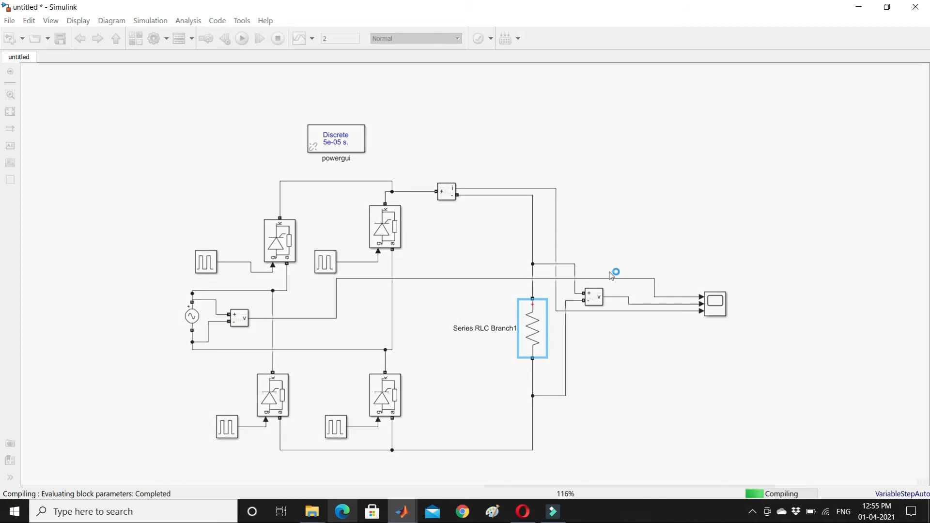
double_click(716, 304)
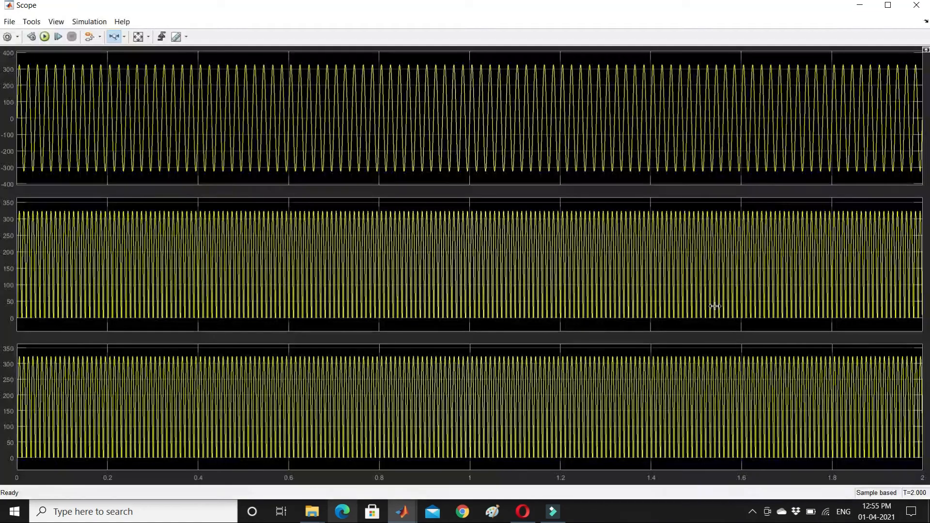
drag(199, 90, 330, 92)
drag(125, 122, 299, 122)
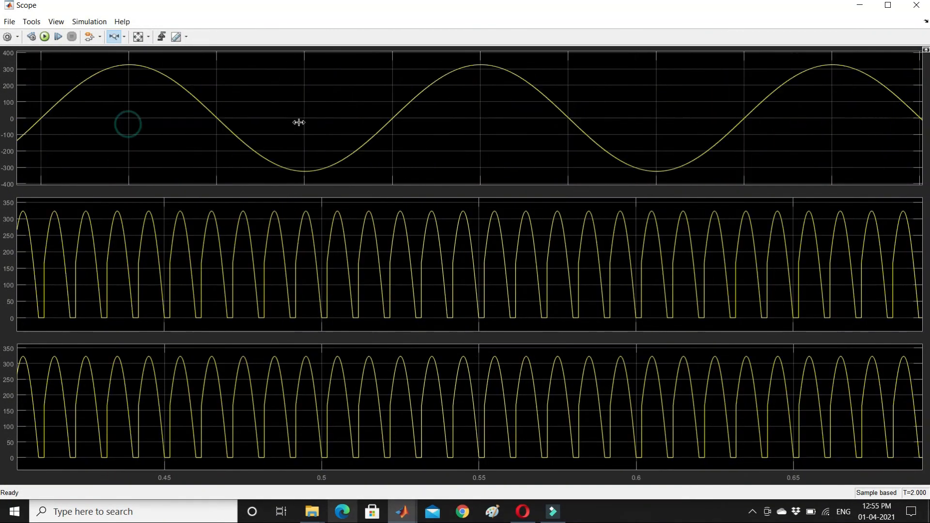
Zoom in further along the time axis to about 0.44–0.49 s, examine the waveforms and close the Scope.
scroll(299, 123, down, 1)
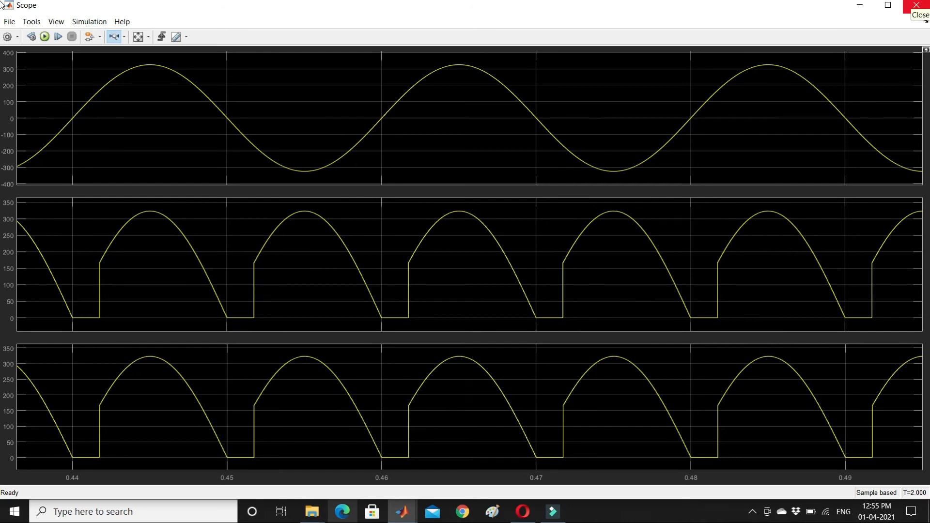
click(917, 6)
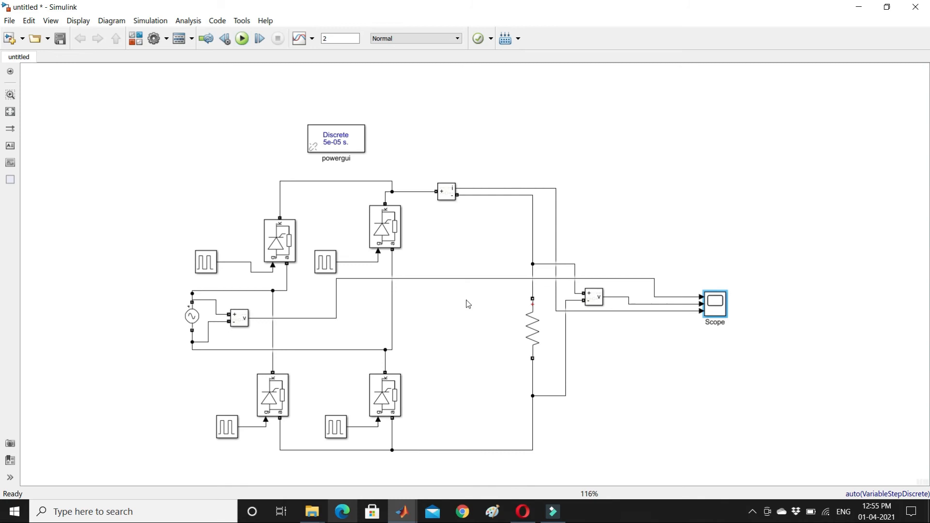
Change the load branch type from R to RL and set its inductance to 1e-3 H.
double_click(532, 330)
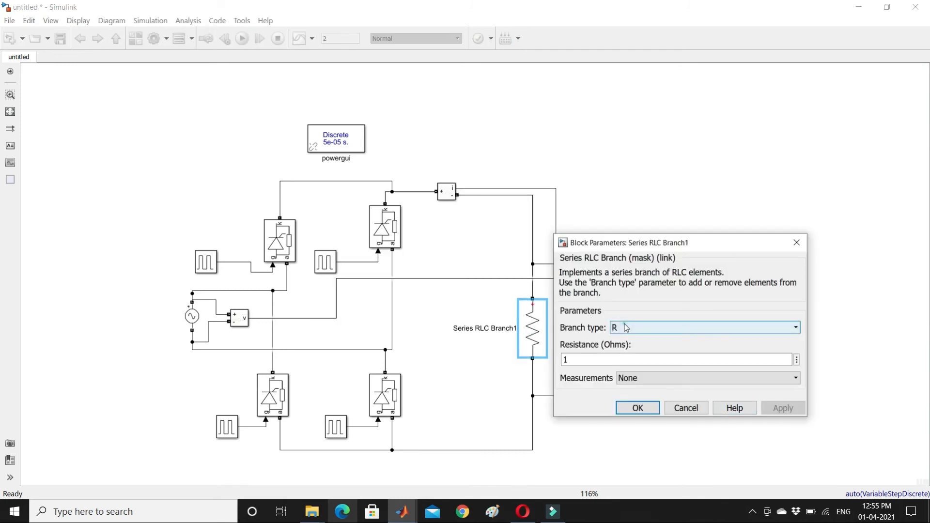
click(625, 328)
click(630, 378)
double_click(623, 396)
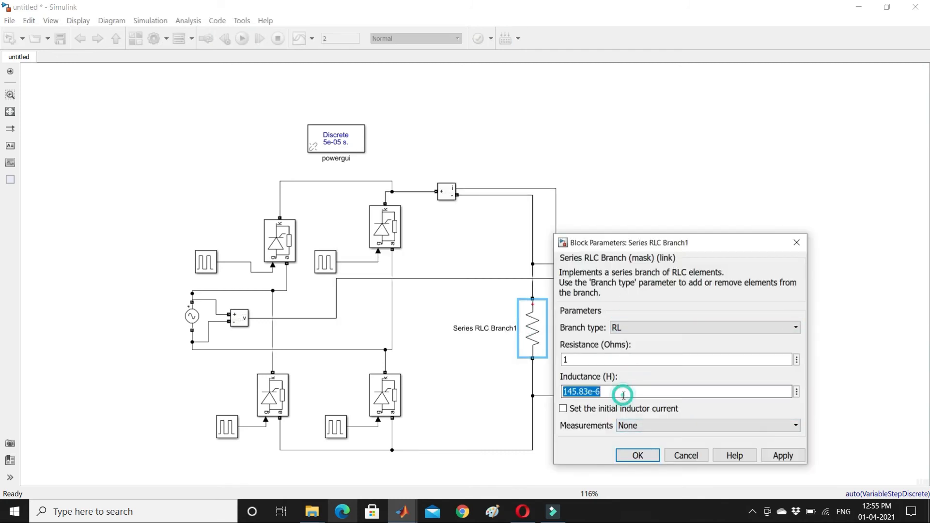
click(623, 395)
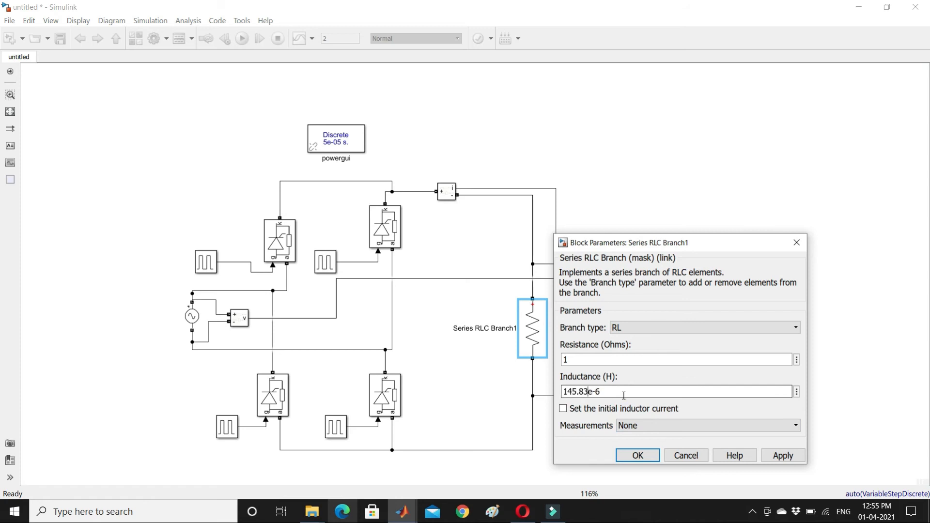
double_click(624, 395)
text(1e-3)
key(Return)
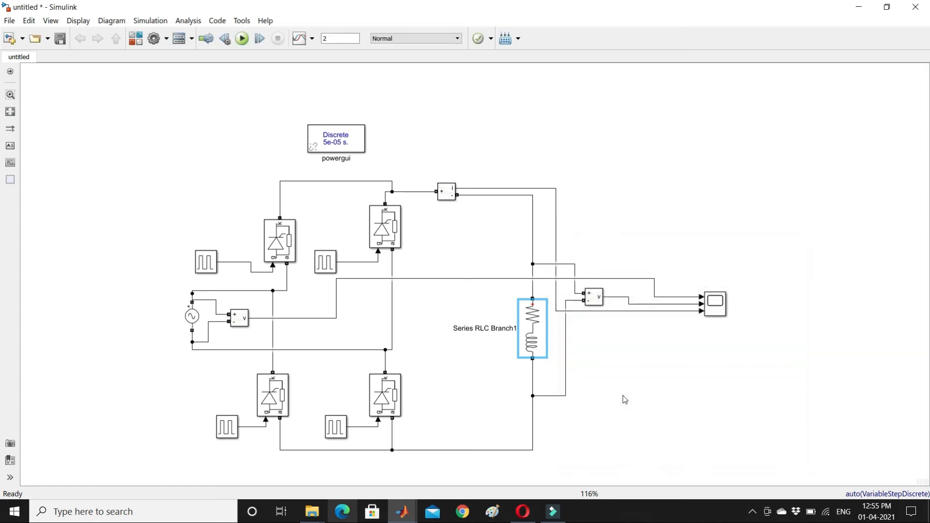
Run the simulation with the RL load, open the Scope and zoom in along the time axis to about 0.175–0.195 s.
click(241, 38)
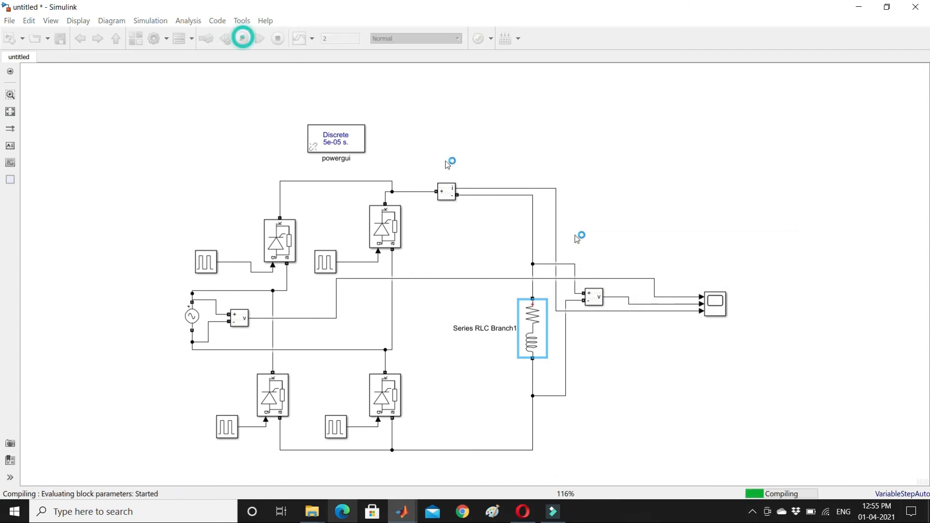
double_click(715, 306)
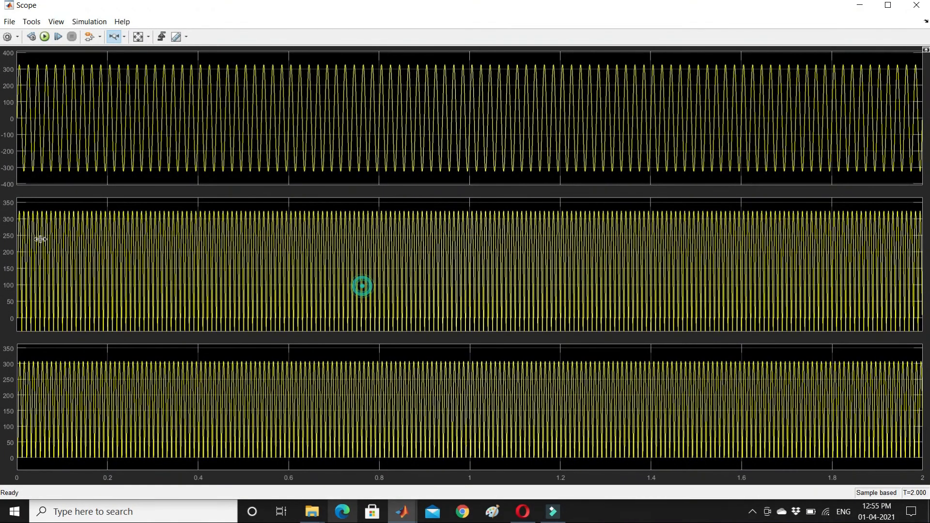
drag(40, 239, 41, 239)
drag(455, 266, 121, 265)
drag(403, 257, 90, 272)
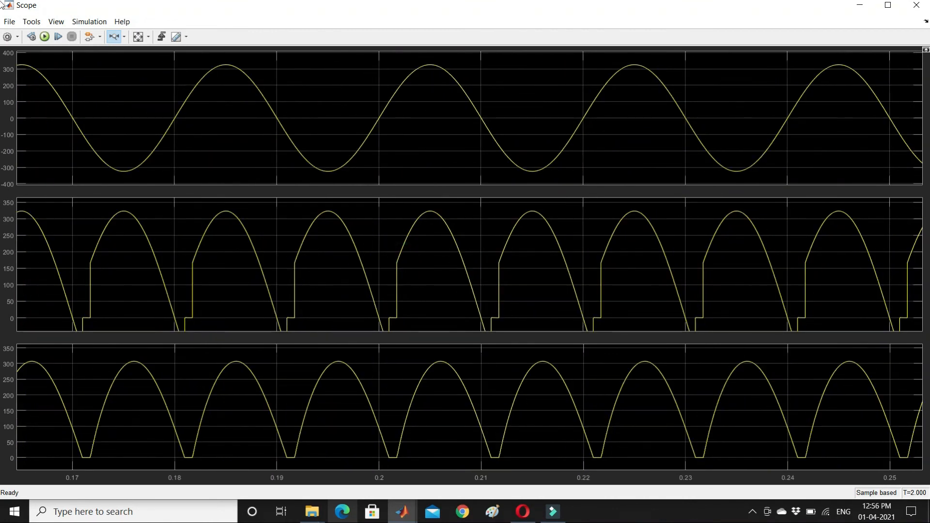
drag(352, 248, 95, 257)
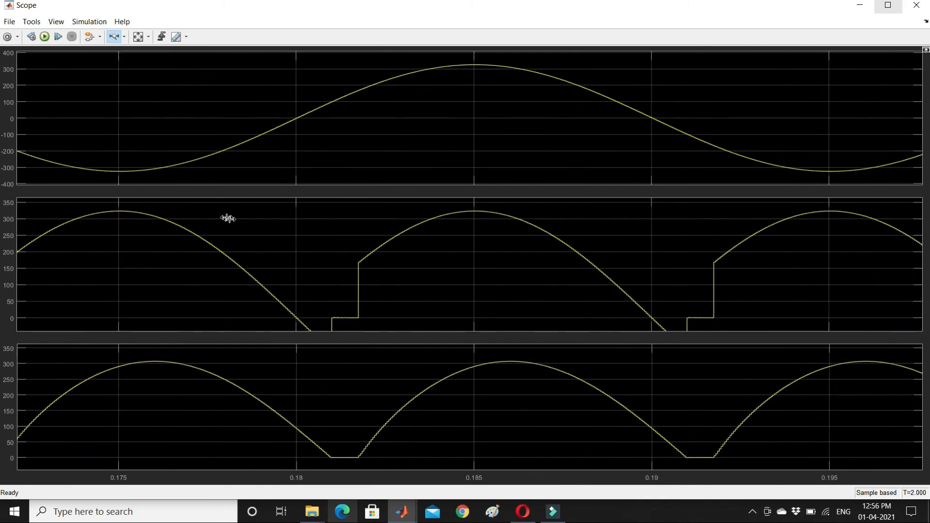
Pan the load voltage plot to show its negative portion, examine the waveforms and close the Scope.
click(124, 36)
click(114, 91)
drag(259, 261, 247, 231)
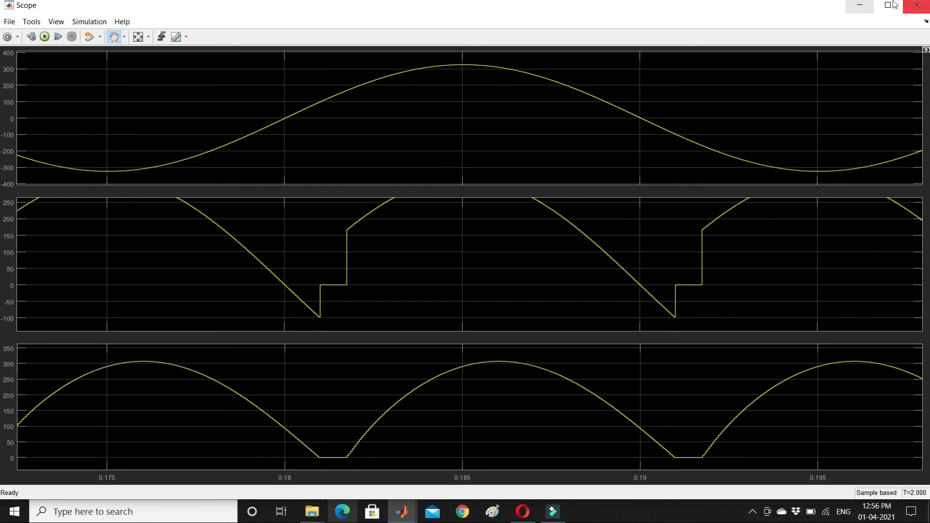
click(916, 5)
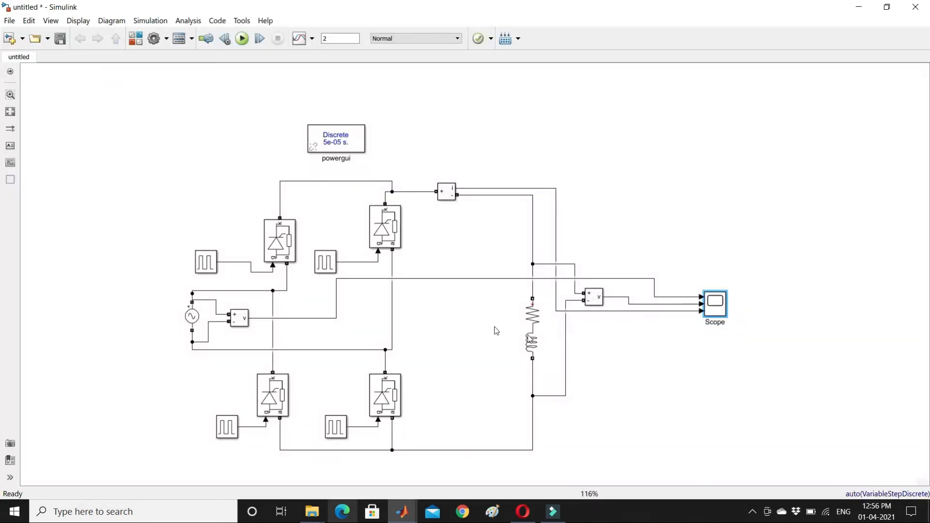
Trace the conduction path from the AC source through Thyristor1, the current measurement, the RL load and Thyristor4 back to the source.
click(192, 322)
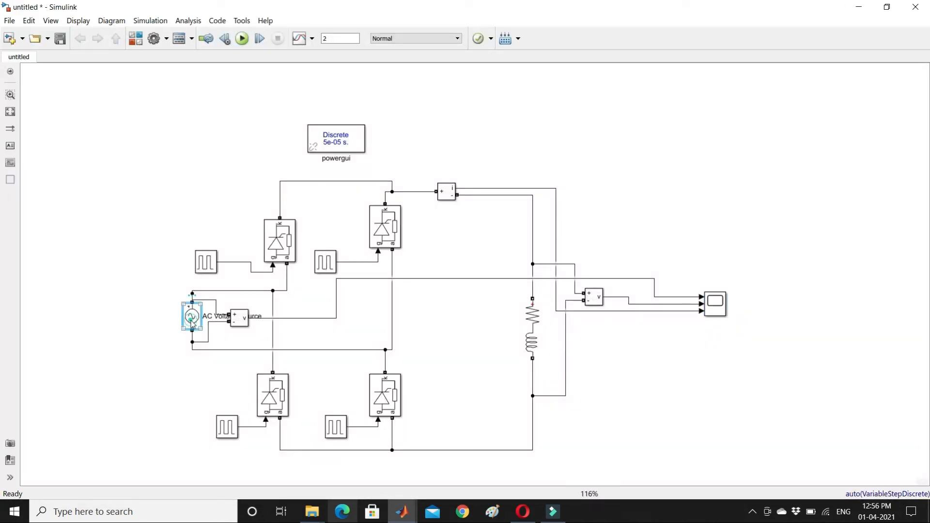
click(285, 253)
click(285, 253)
click(385, 393)
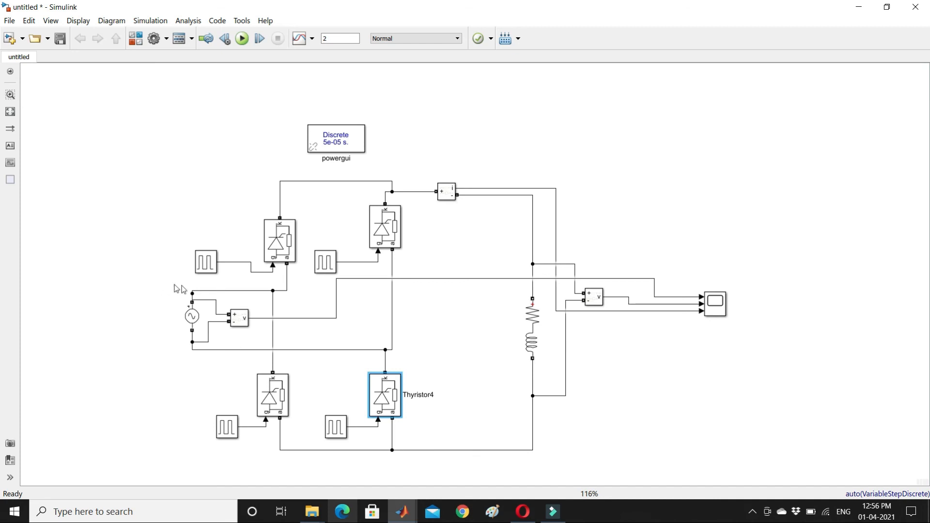
click(191, 316)
click(274, 238)
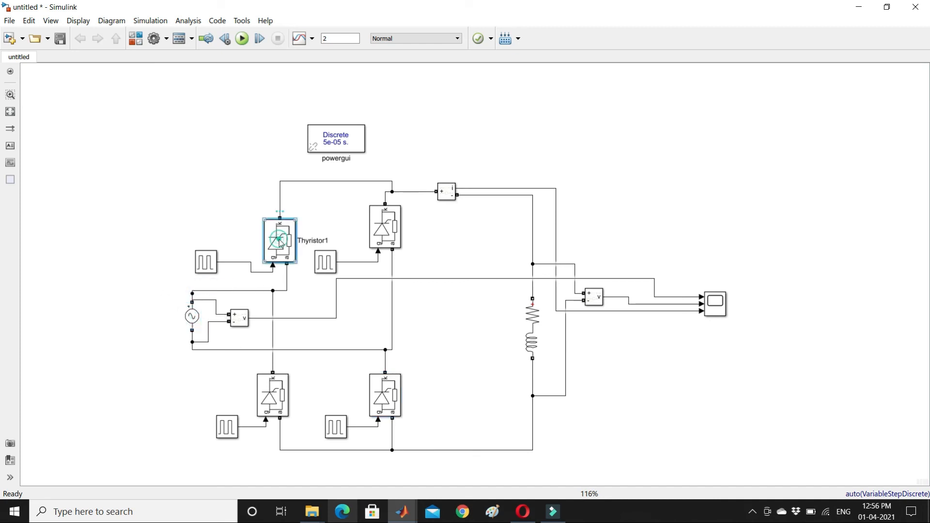
click(437, 189)
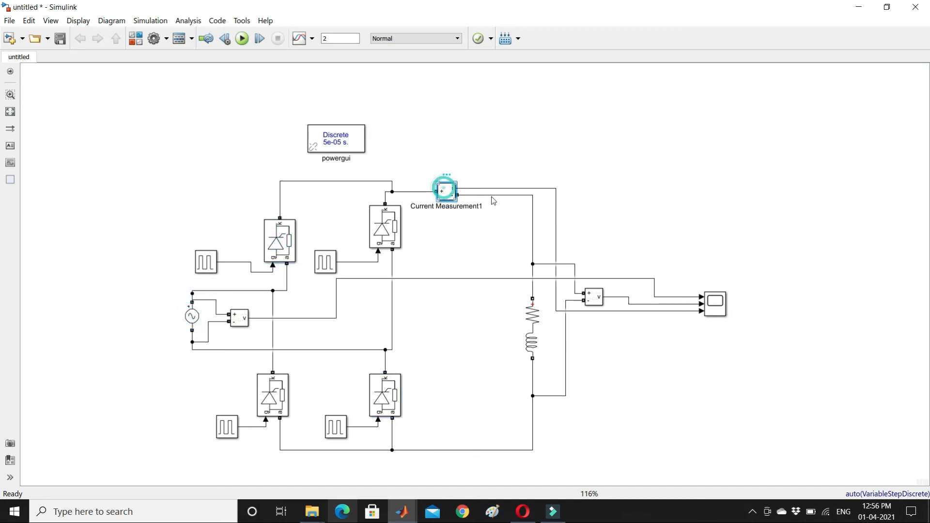
click(529, 319)
click(383, 407)
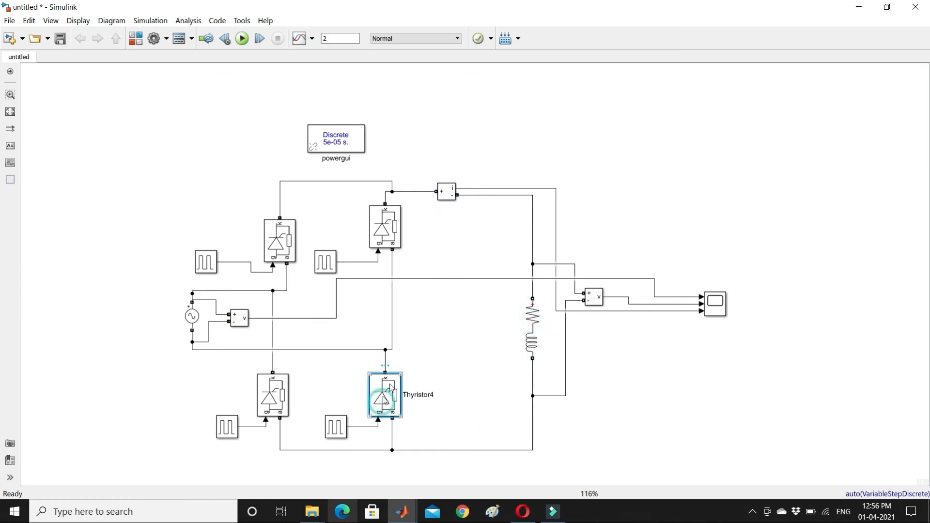
click(309, 354)
click(319, 349)
click(541, 340)
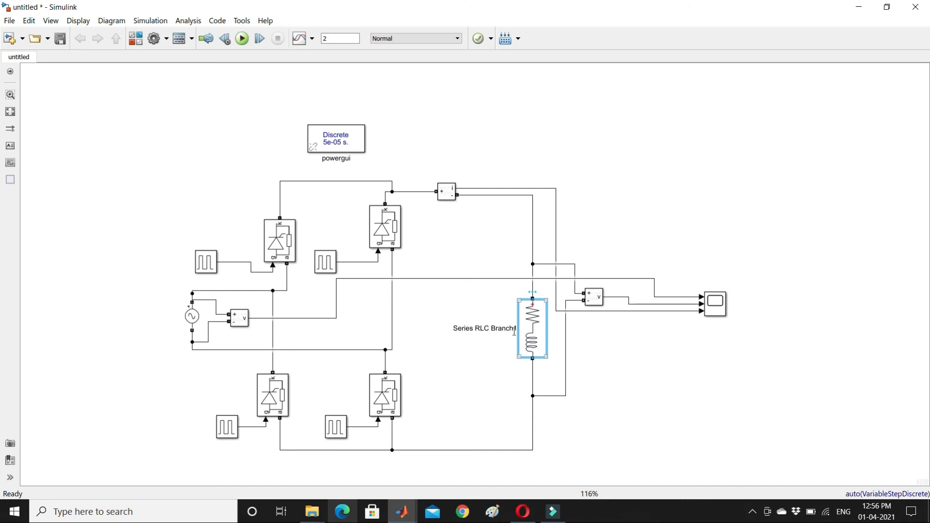
click(504, 357)
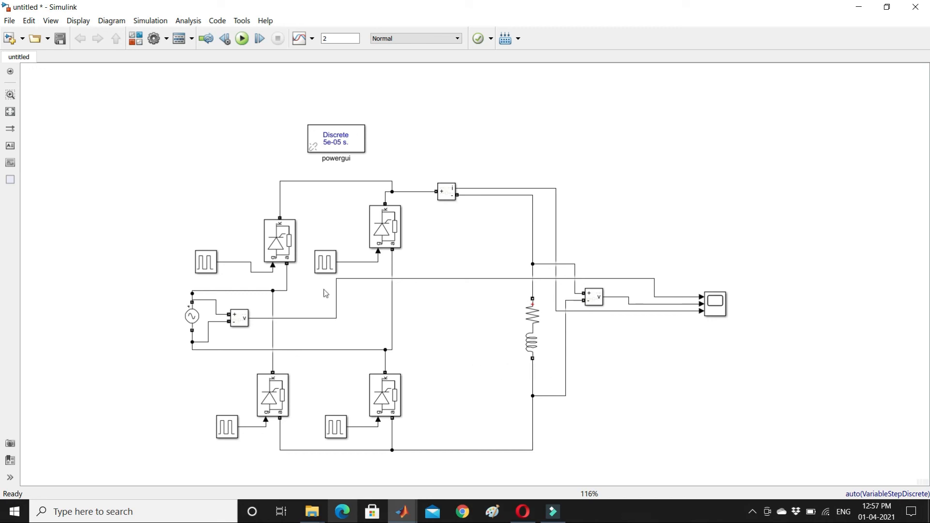
click(194, 318)
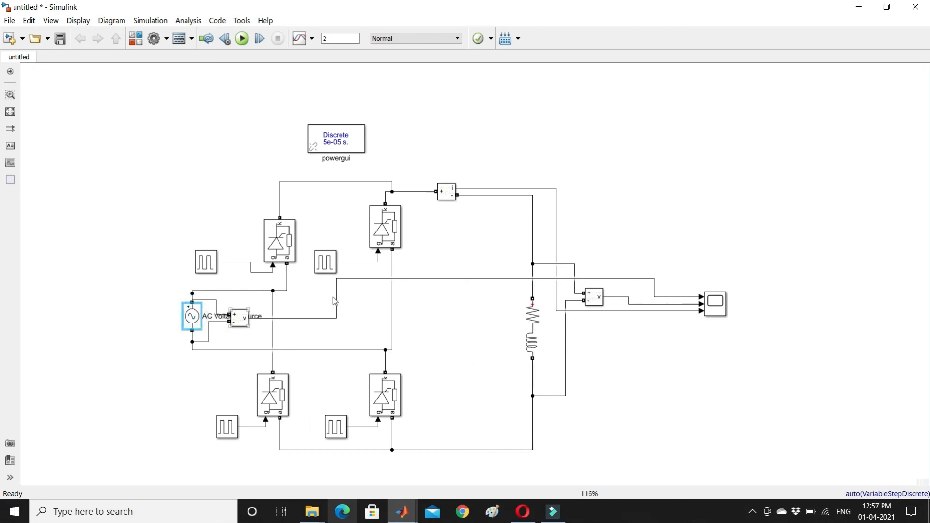
click(526, 345)
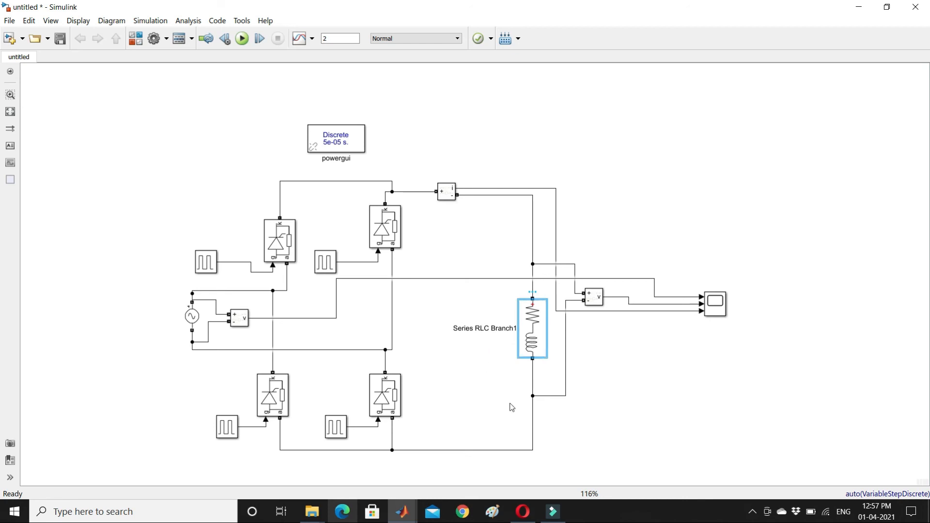
Reopen the Scope, scale all axes to fit the data, examine the time range of about 0.38–0.46 s and close it.
double_click(714, 305)
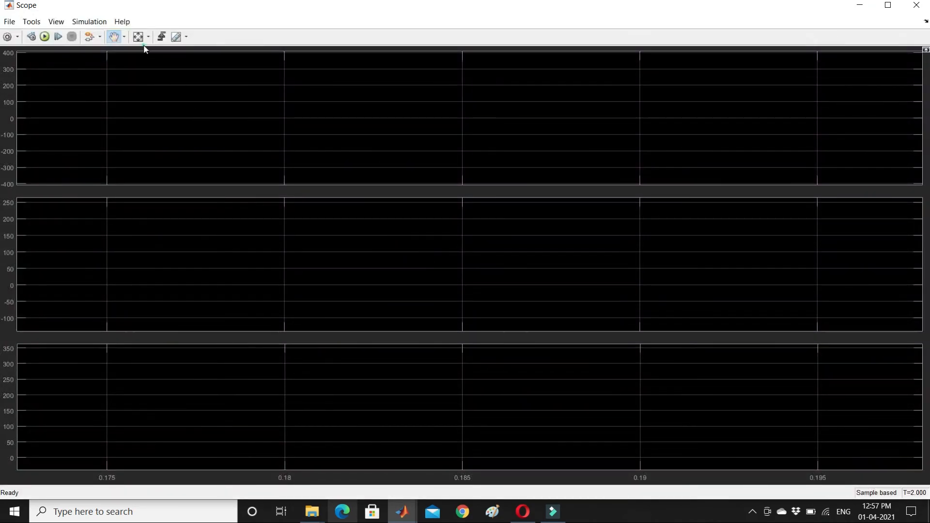
click(138, 37)
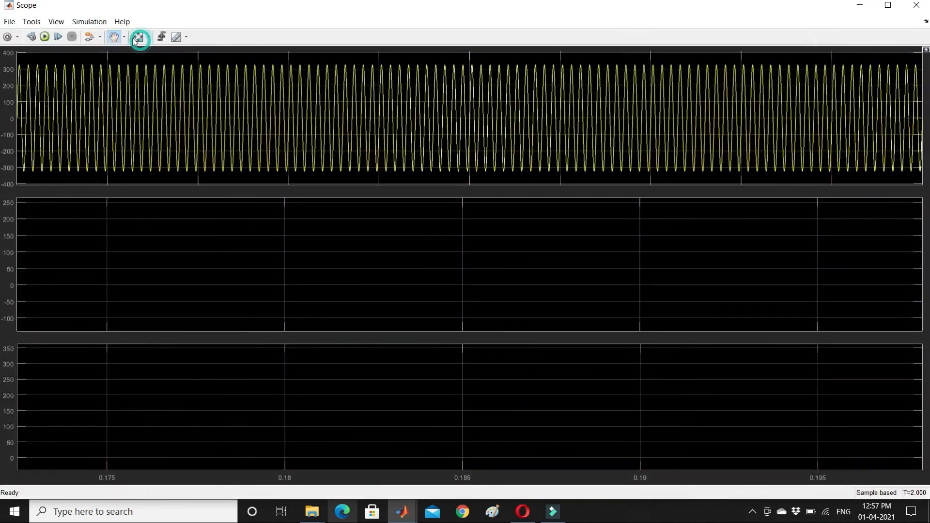
click(118, 37)
click(124, 37)
click(114, 61)
drag(162, 266, 525, 287)
drag(211, 280, 210, 280)
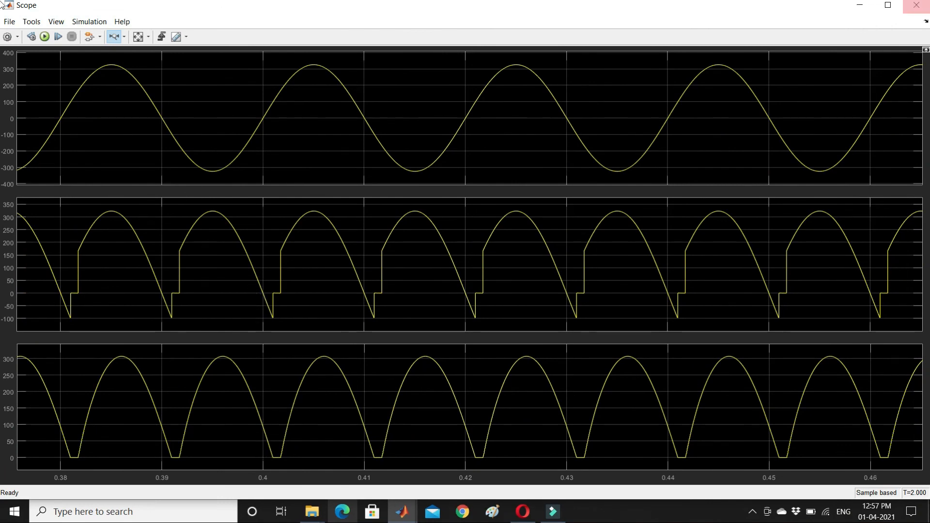
click(916, 5)
click(743, 215)
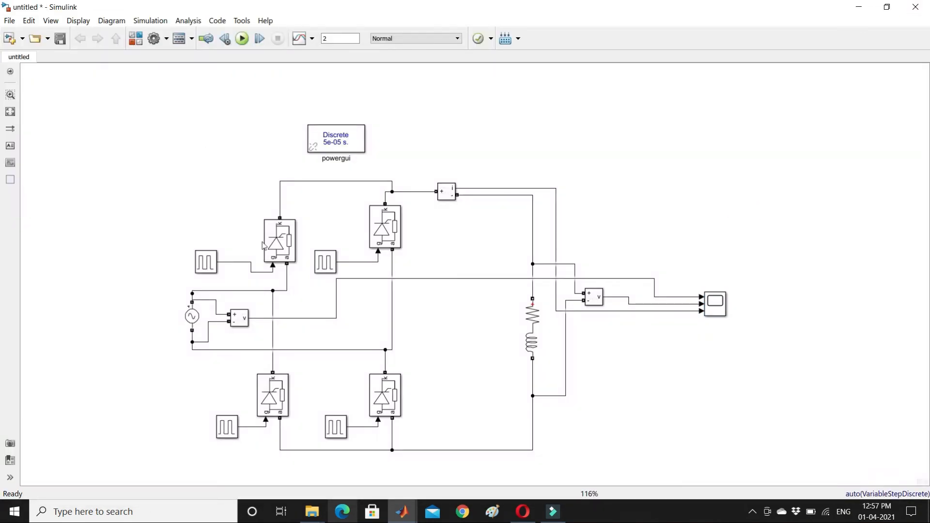
click(280, 248)
click(519, 154)
click(518, 151)
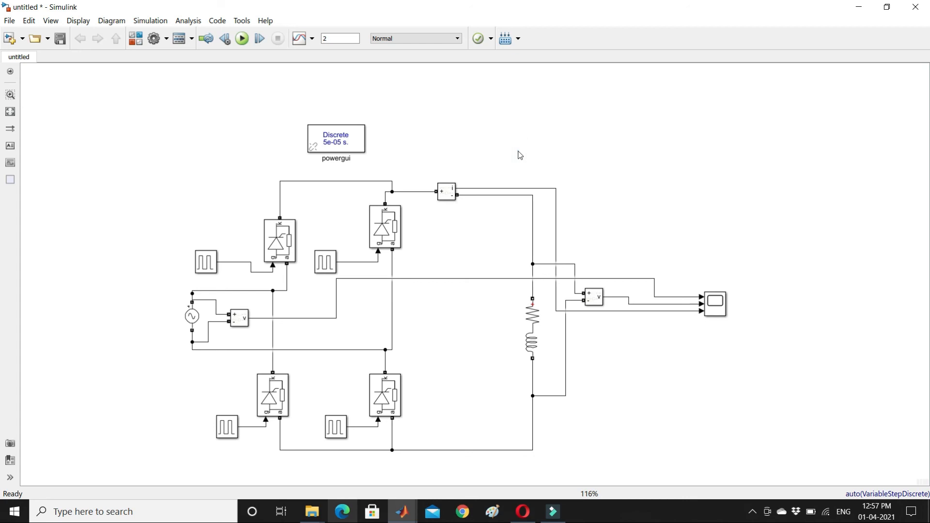